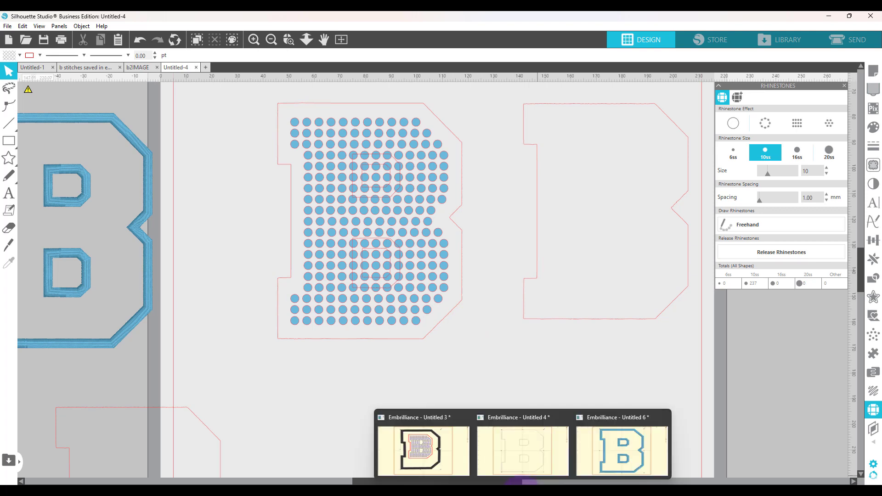
# - Switch to Embrilliance and review the three open letter B designs: Untitled 3, Untitled 4 and Untitled 6
pyautogui.click(449, 441)
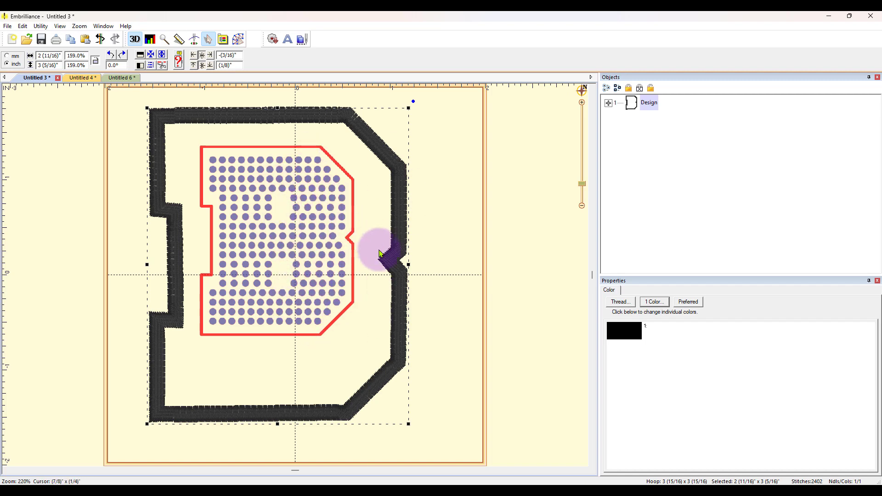
pyautogui.click(78, 79)
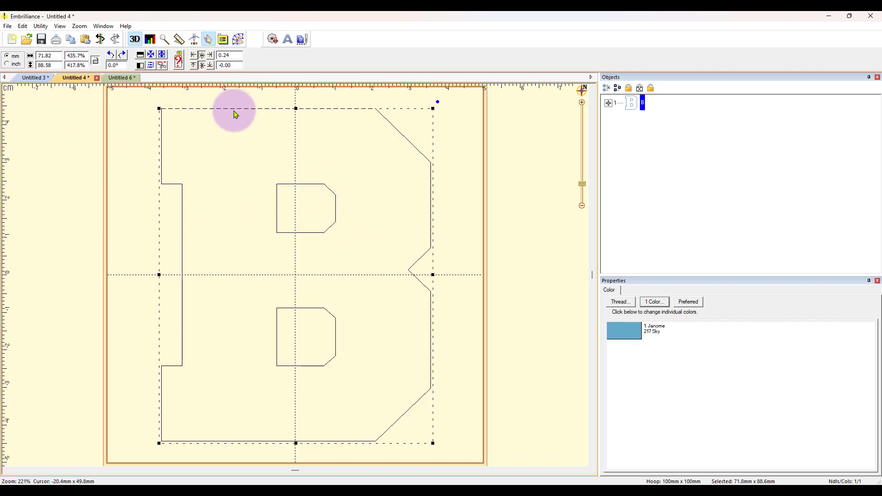
pyautogui.click(126, 81)
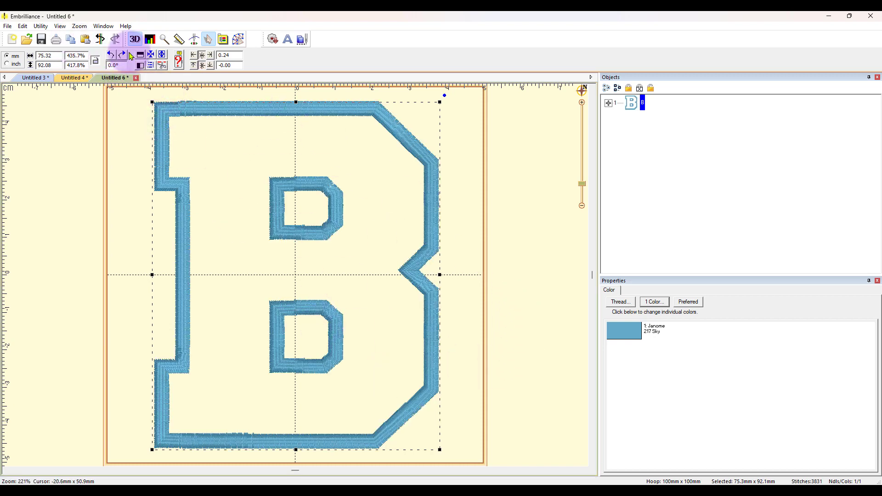
# - Create a new design and add the letter B as TrueType art in the Freshman font
pyautogui.click(12, 39)
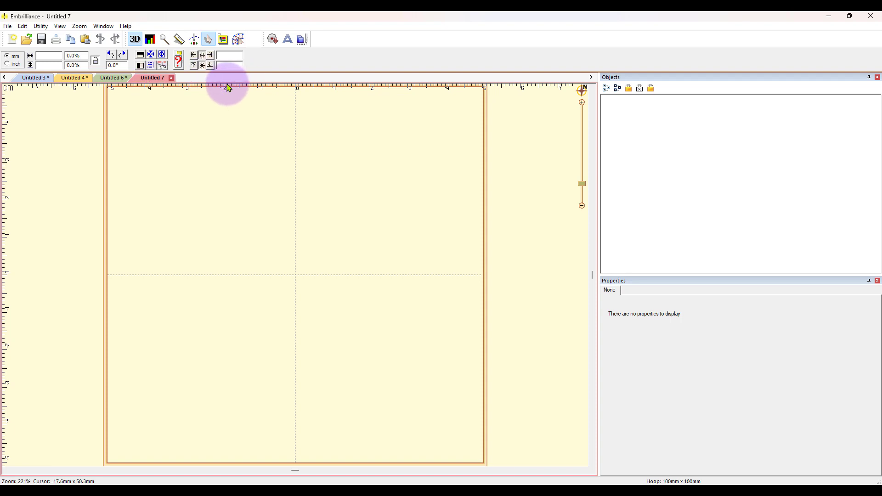
pyautogui.click(238, 40)
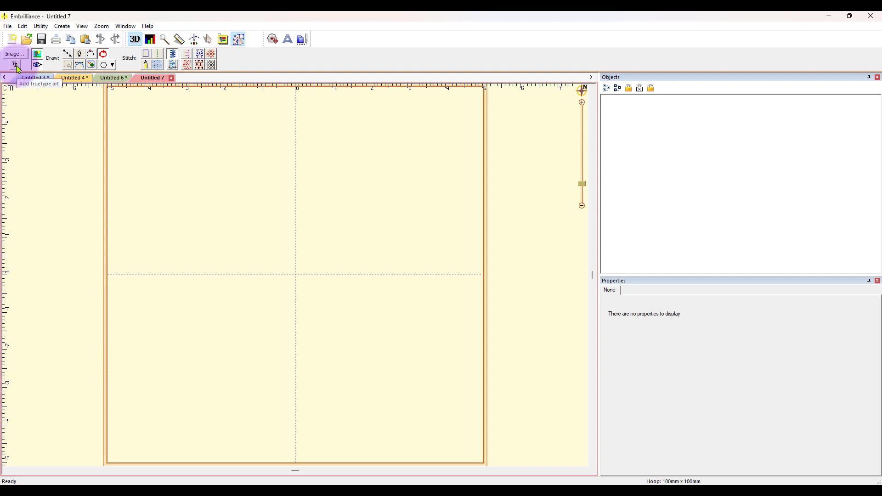
pyautogui.click(18, 68)
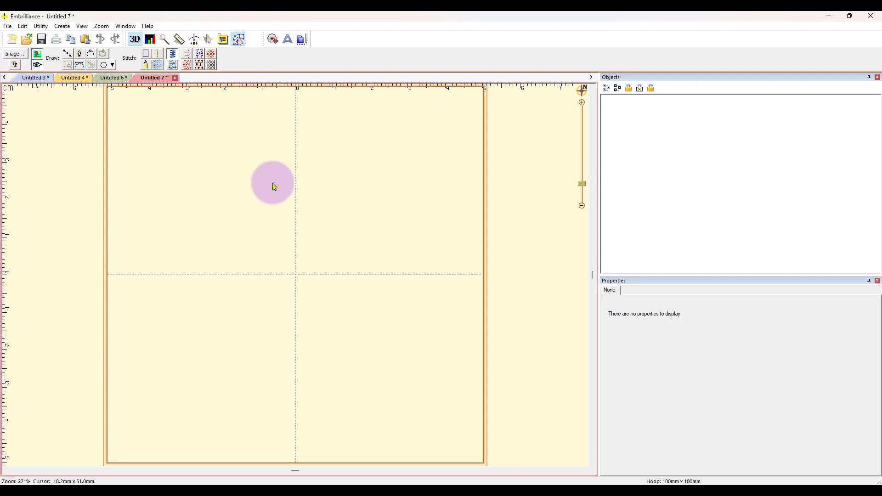
pyautogui.click(311, 215)
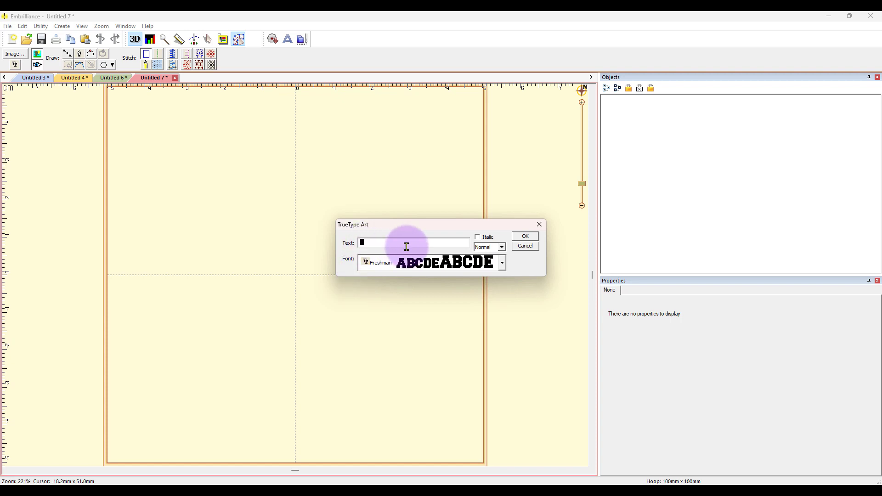
pyautogui.write('B')
pyautogui.click(525, 236)
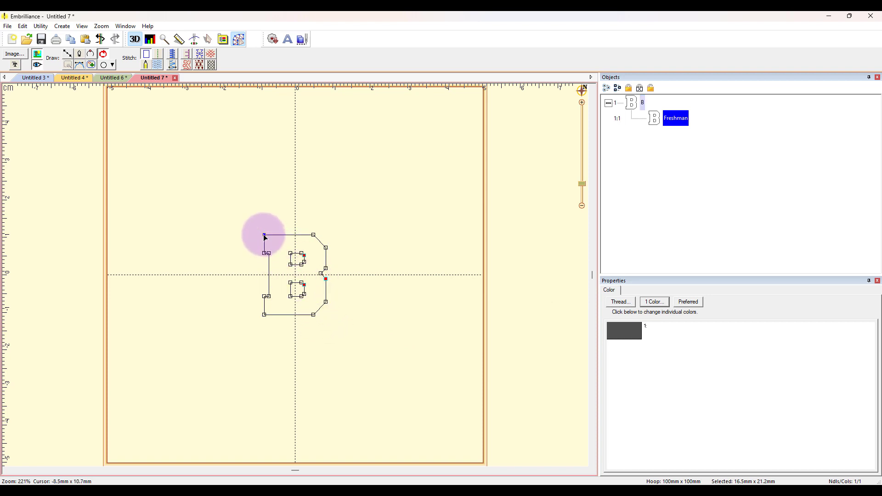
# - Enlarge the whole letter B proportionally to about 43 × 56 mm and move it near the hoop's centre
pyautogui.moveTo(265, 236); pyautogui.dragTo(179, 147)
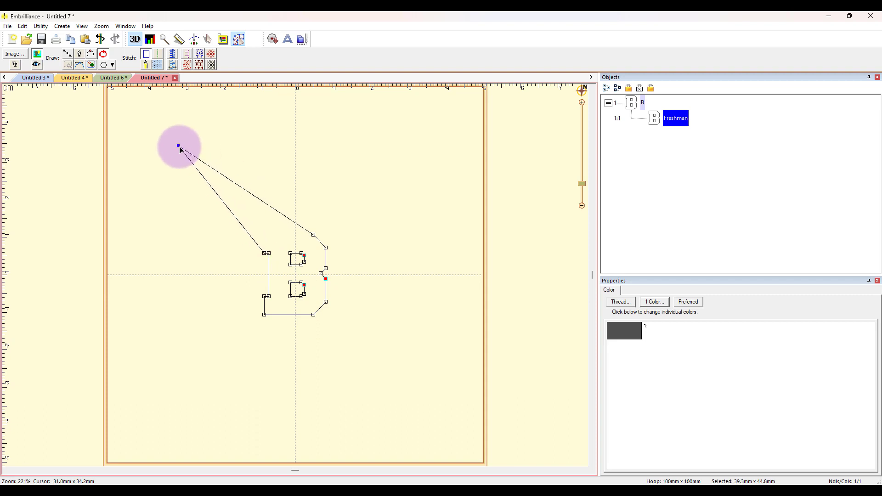
pyautogui.click(103, 40)
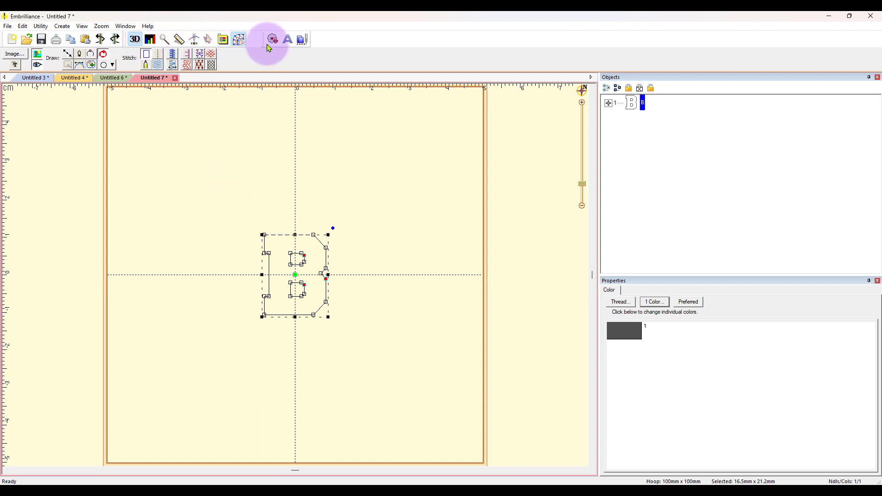
pyautogui.click(209, 39)
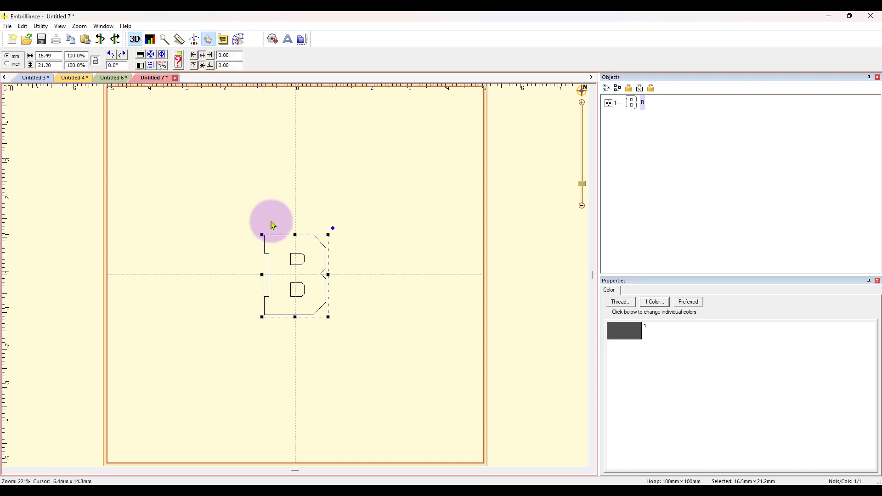
pyautogui.moveTo(261, 233); pyautogui.dragTo(173, 147)
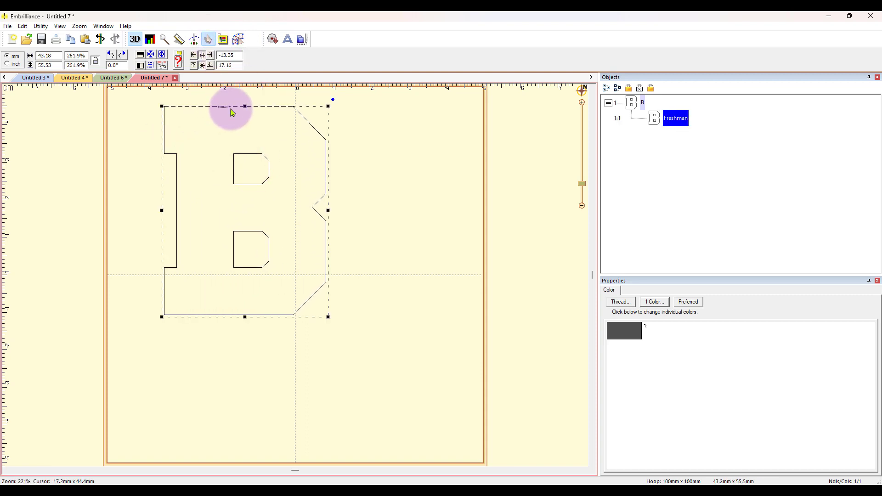
pyautogui.click(299, 112)
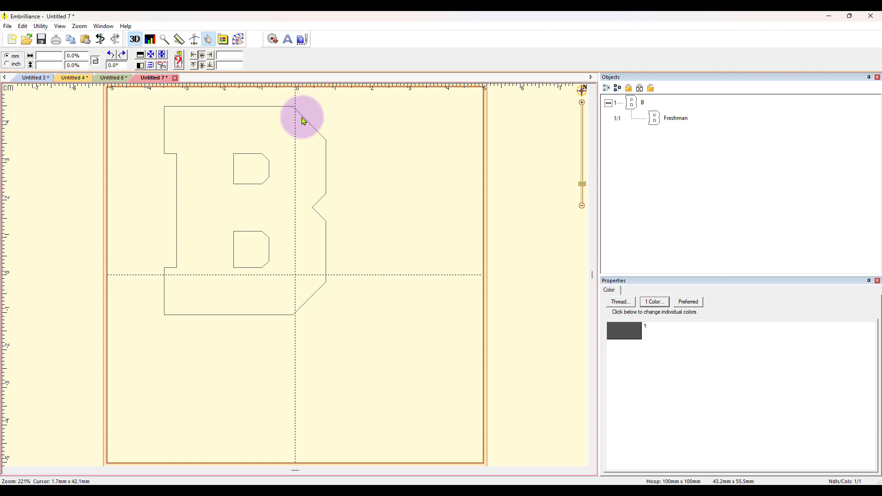
pyautogui.moveTo(303, 121); pyautogui.dragTo(377, 240)
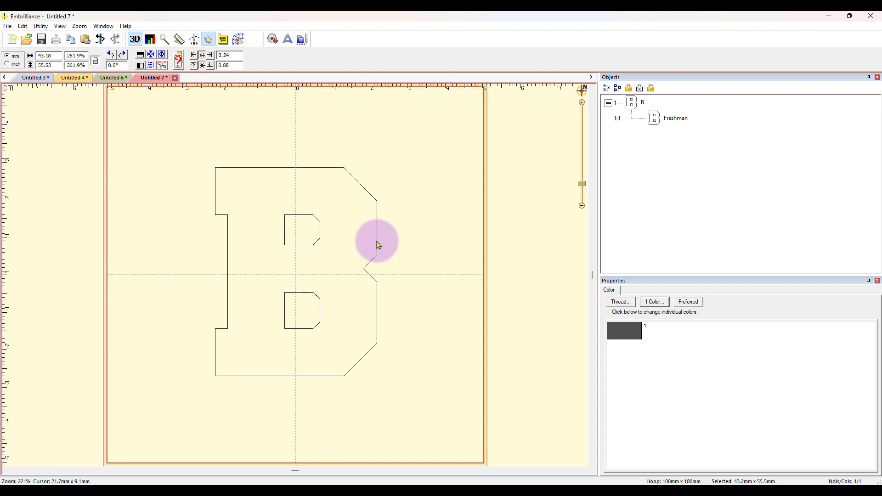
# - Enlarge the letter B proportionally a little more, to about 46 × 59 mm
pyautogui.click(412, 185)
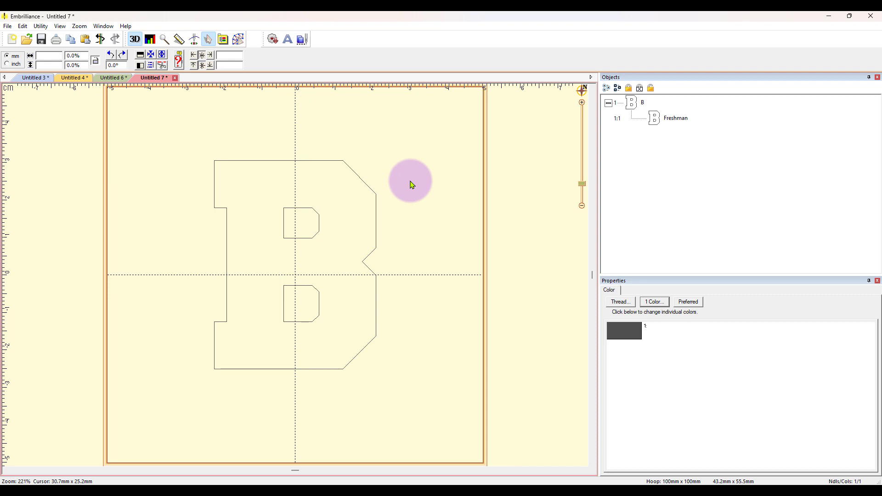
pyautogui.click(294, 373)
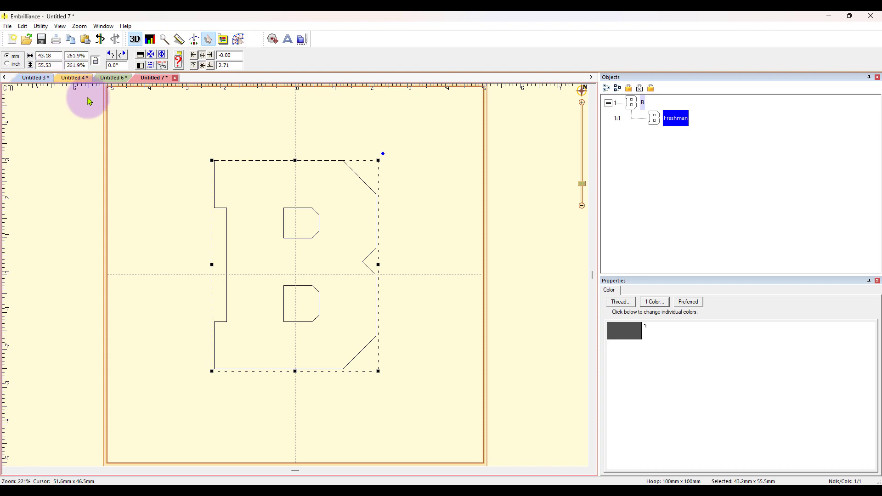
pyautogui.moveTo(379, 371); pyautogui.dragTo(390, 384)
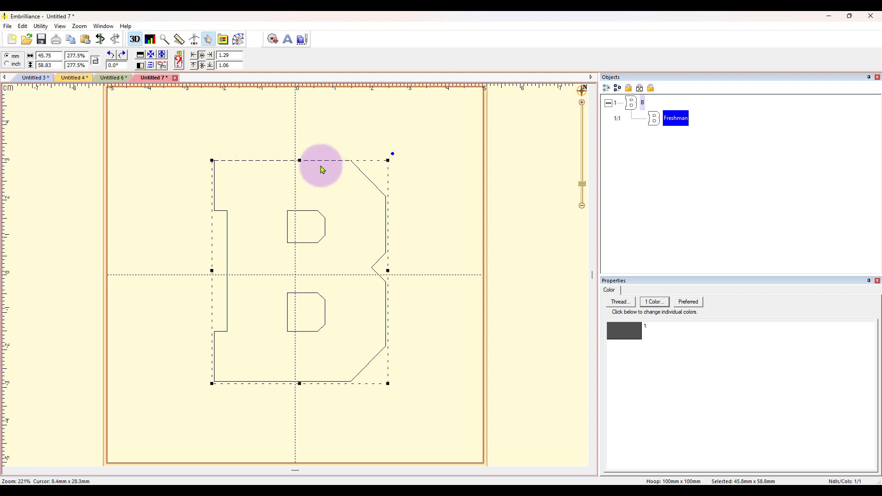
# - Convert the outline of the letter B into a satin border stitch
pyautogui.click(239, 40)
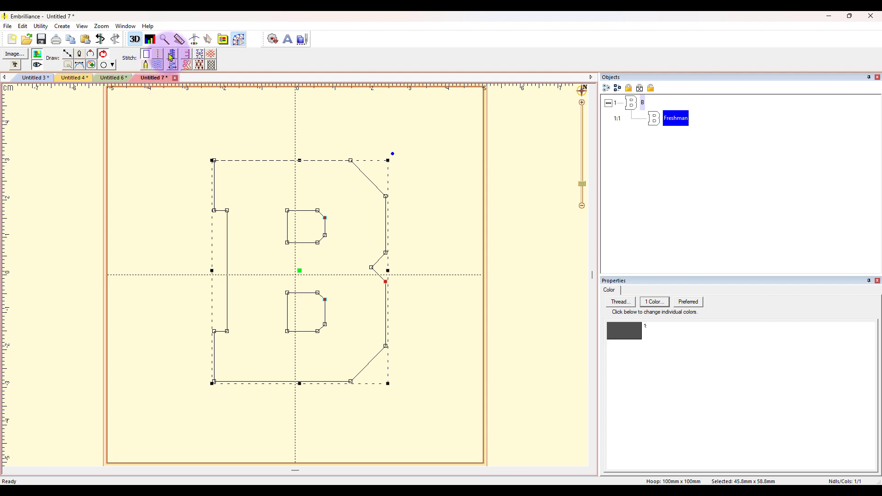
pyautogui.click(174, 57)
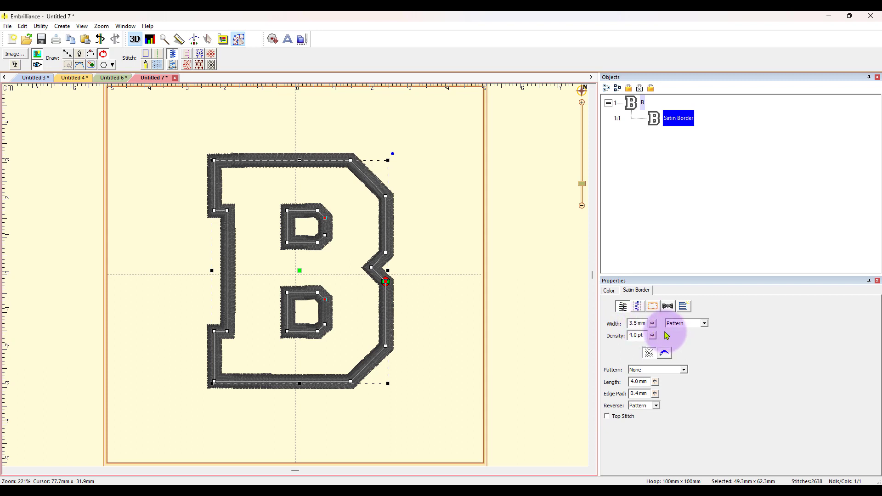
# - Try a satin border width of 5.3 mm on the letter B and return it to 3.5 mm
pyautogui.click(653, 324)
pyautogui.moveTo(654, 353)
pyautogui.mouseDown()
pyautogui.moveTo(655, 332)
pyautogui.moveTo(655, 341)
pyautogui.mouseUp()
pyautogui.click(651, 324)
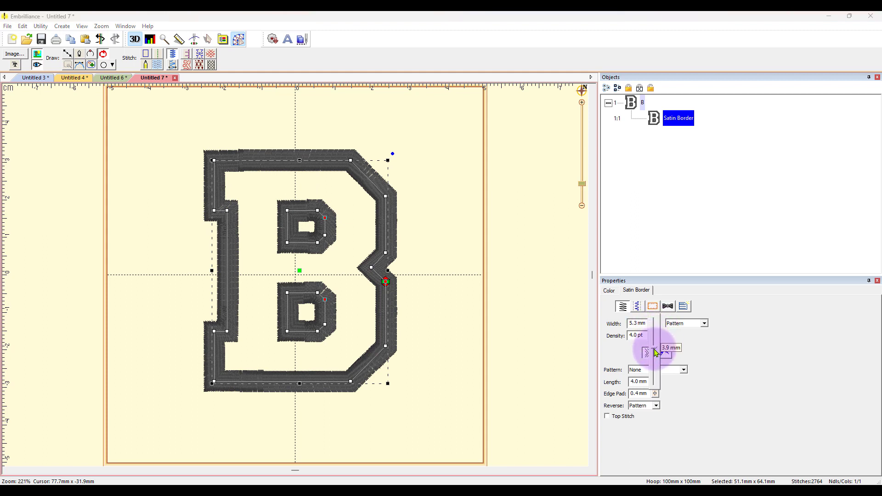
pyautogui.moveTo(656, 354); pyautogui.dragTo(656, 354)
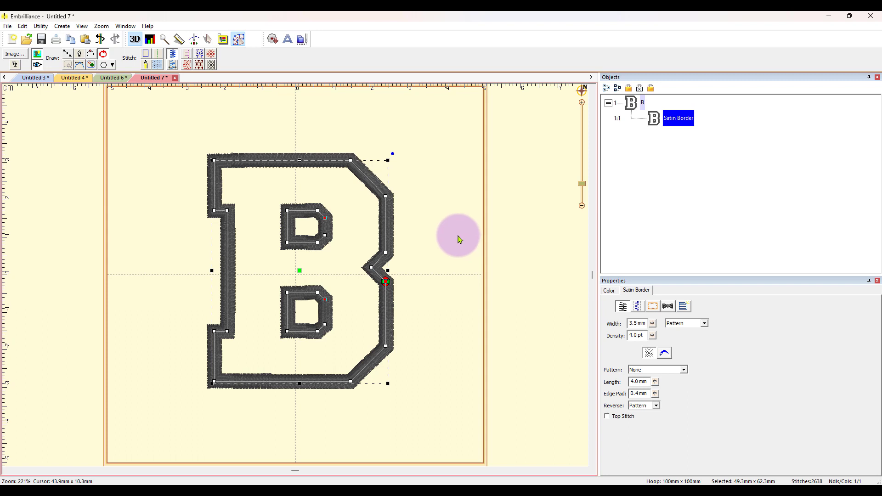
pyautogui.click(443, 247)
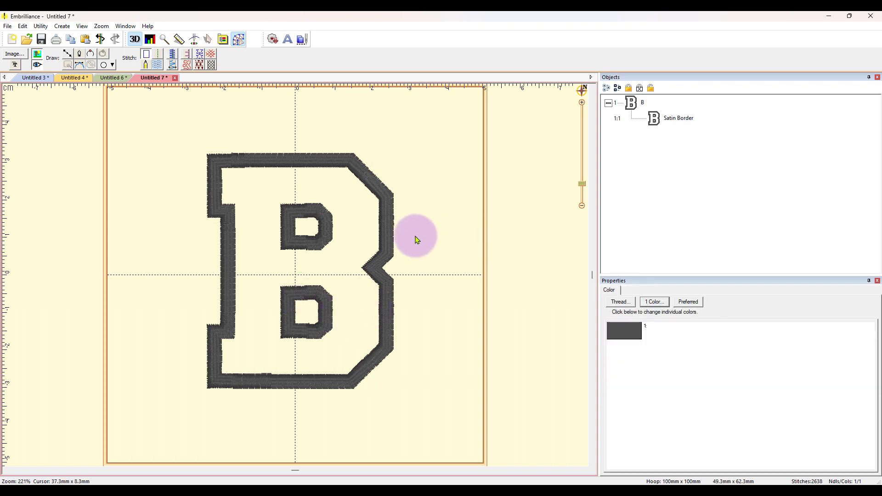
# - Change the satin border's thread colour to Janome 261 Violet Blue
pyautogui.click(386, 231)
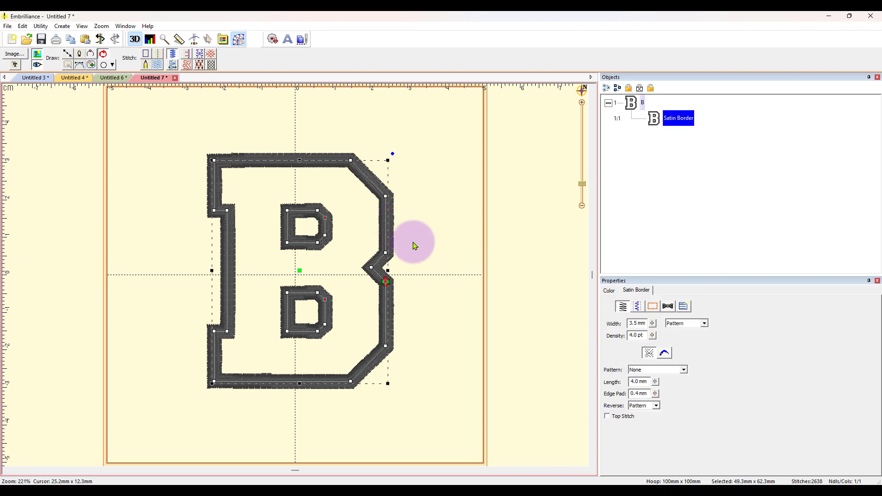
pyautogui.click(609, 290)
pyautogui.click(621, 332)
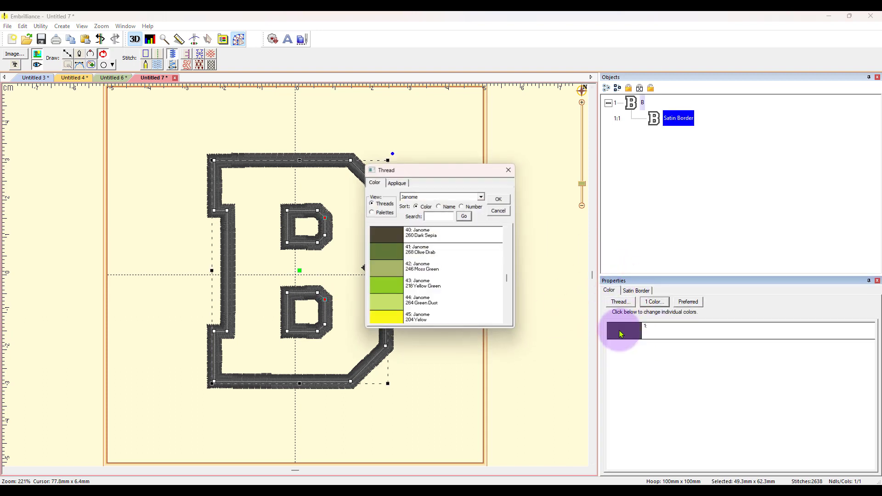
pyautogui.scroll(-6, 386, 276)
pyautogui.click(385, 239)
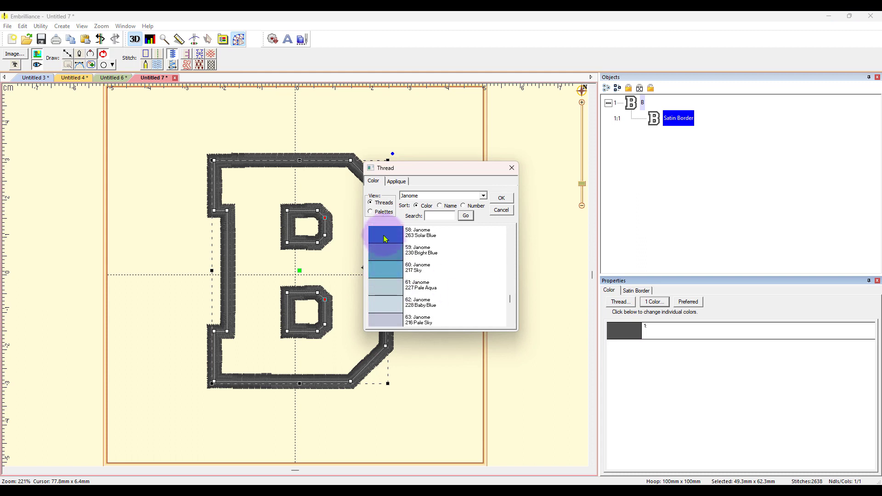
pyautogui.scroll(-2, 393, 262)
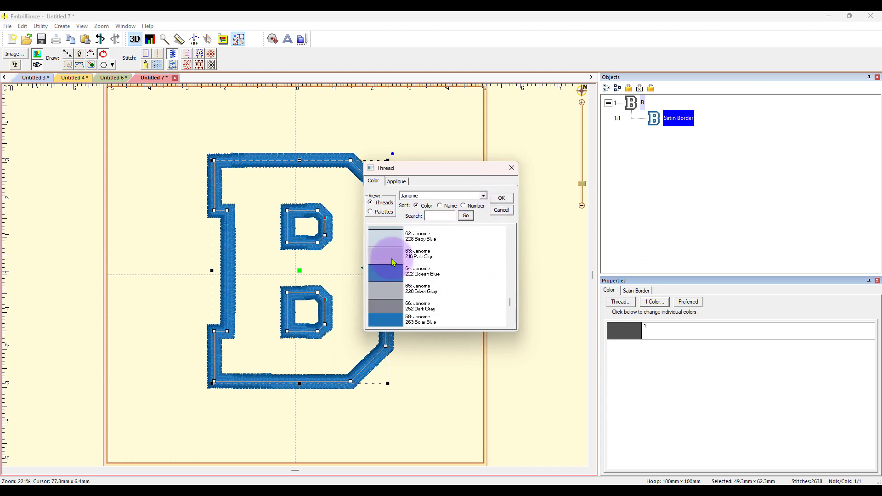
pyautogui.scroll(-2, 393, 262)
pyautogui.click(389, 271)
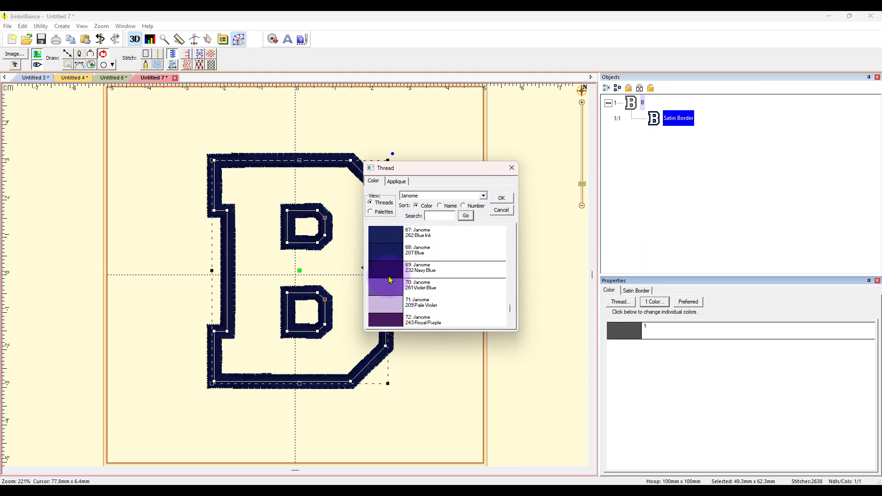
pyautogui.click(389, 280)
pyautogui.click(504, 199)
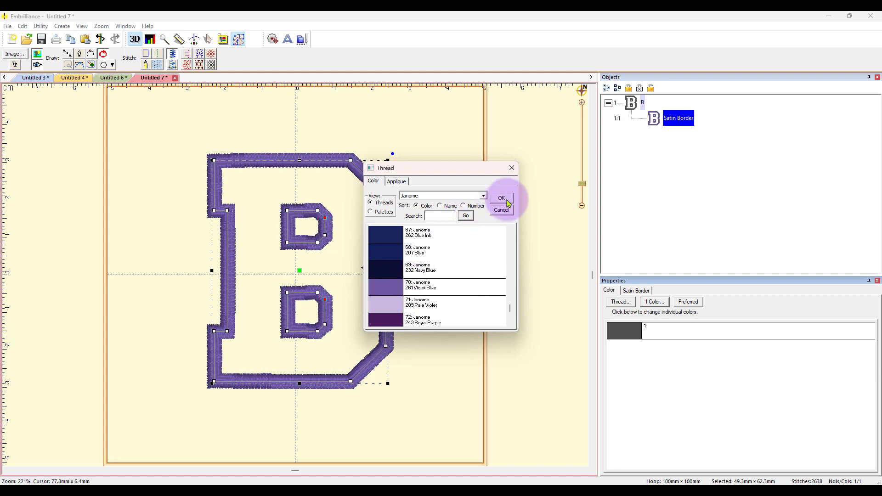
pyautogui.click(450, 325)
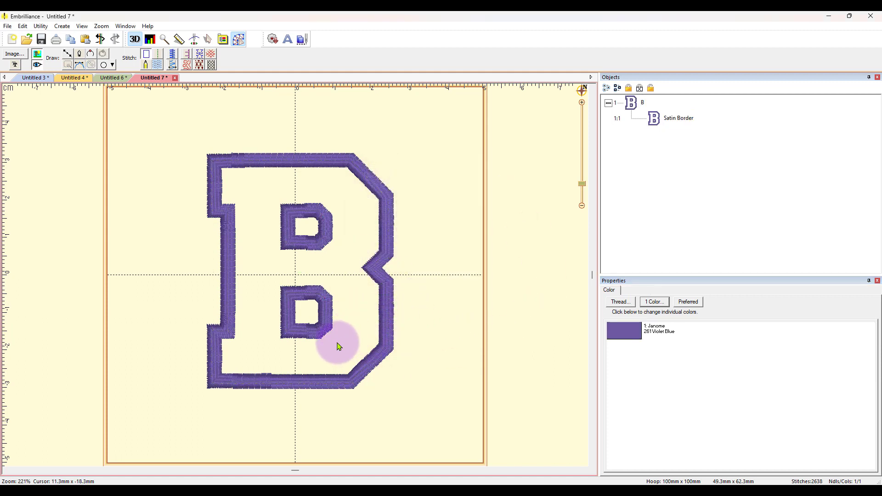
# - Export the satin-bordered B as a transparent PNG at 200 DPI, saved in Downloads as B PURPLE
pyautogui.click(343, 386)
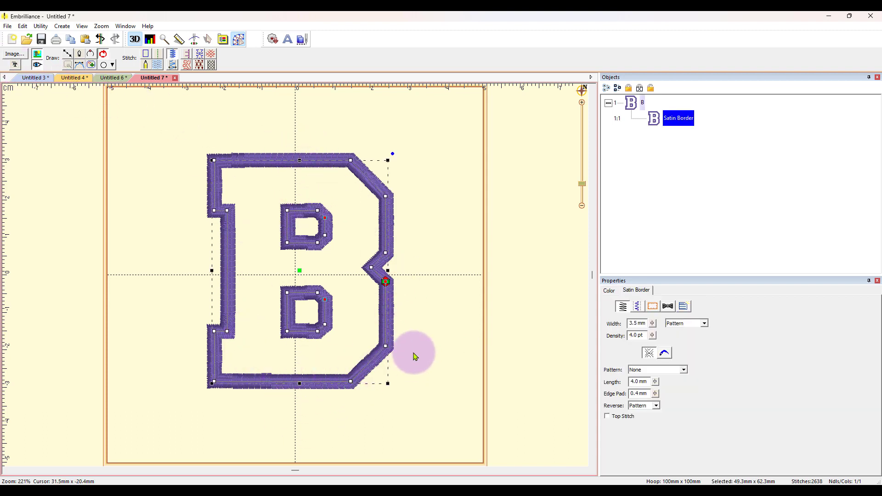
pyautogui.click(239, 40)
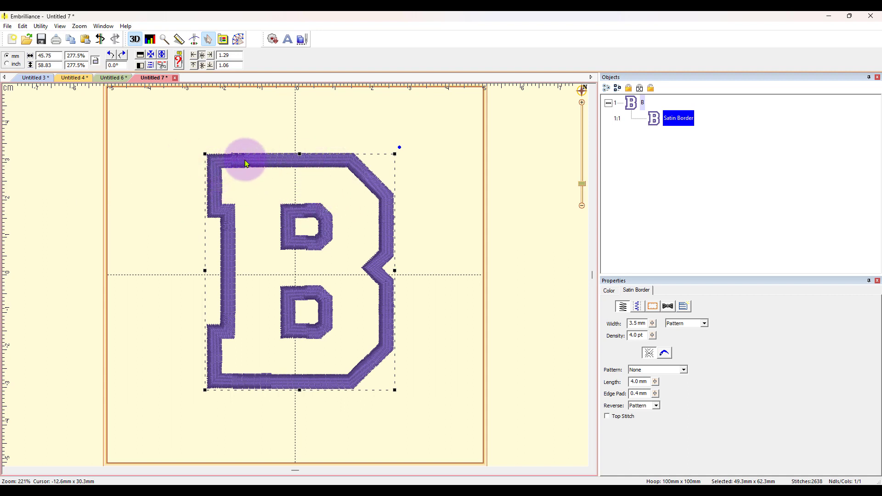
pyautogui.click(41, 26)
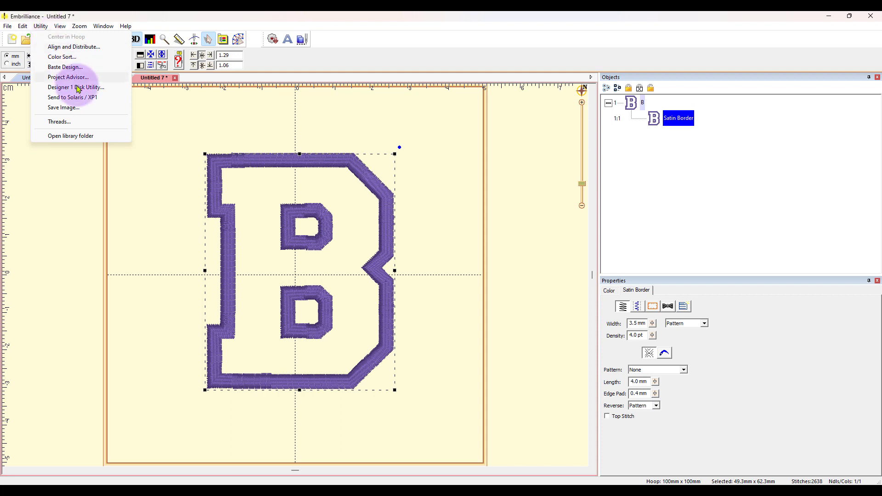
pyautogui.click(81, 109)
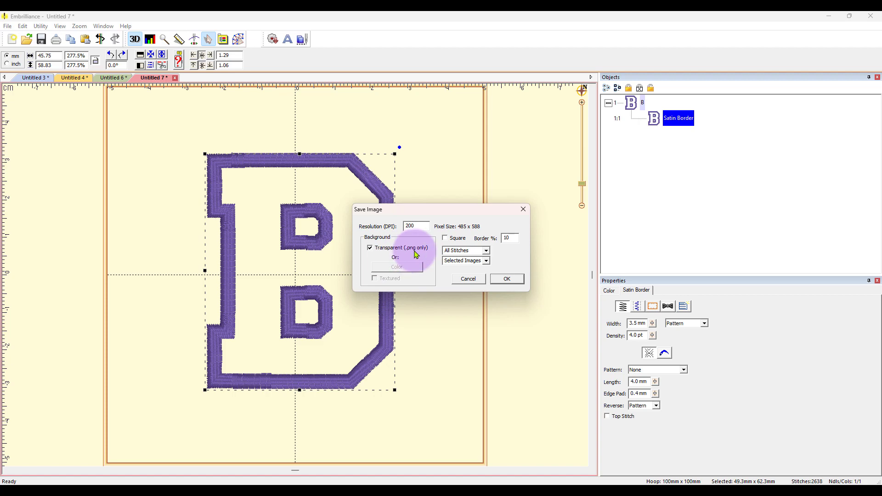
pyautogui.click(508, 280)
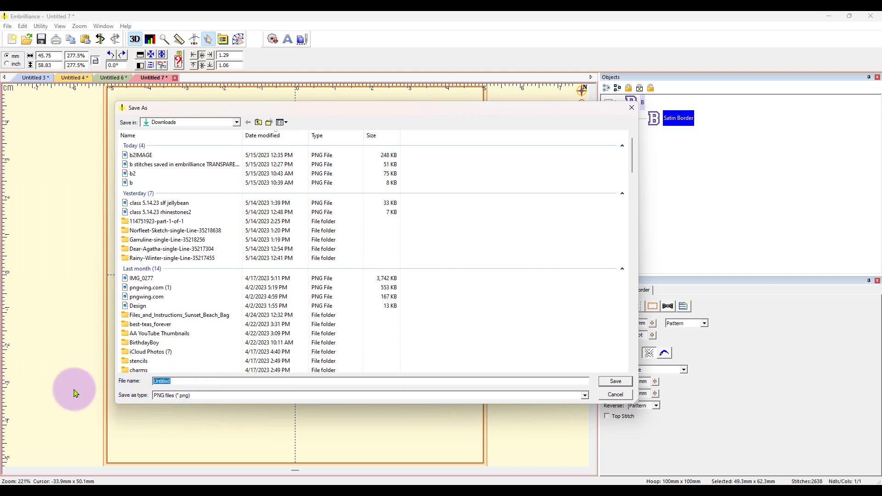
pyautogui.write('B PURPLE')
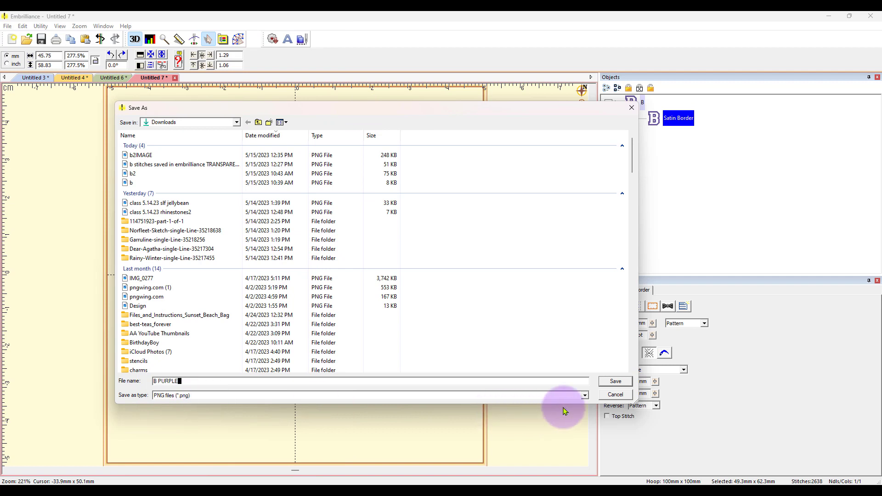
pyautogui.click(615, 382)
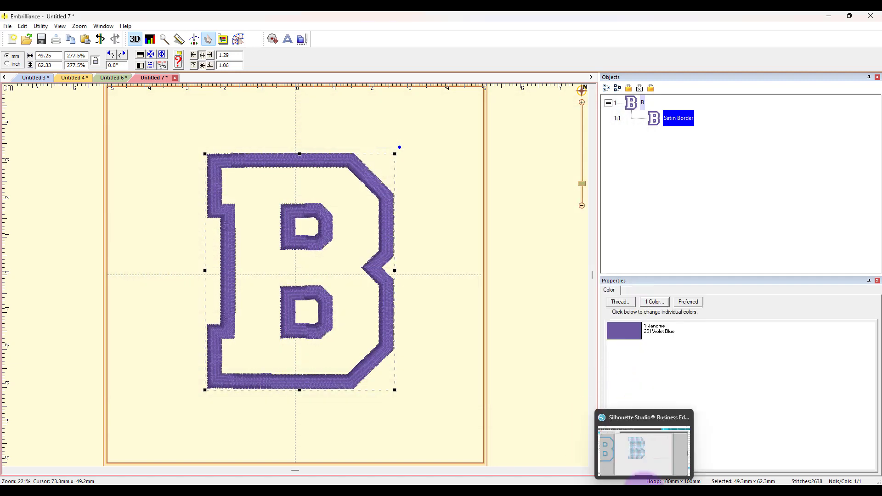
# - Switch to Silhouette Studio, create a new document and open the B PURPLE image from Downloads
pyautogui.click(644, 480)
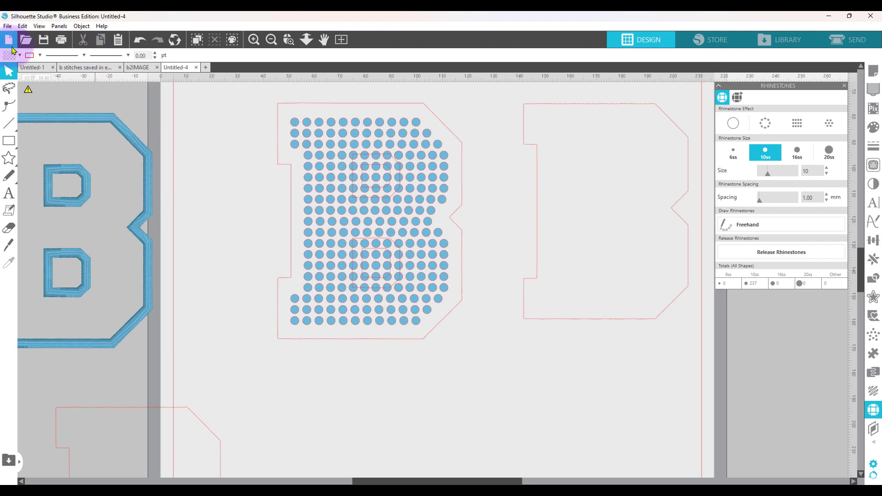
pyautogui.click(8, 40)
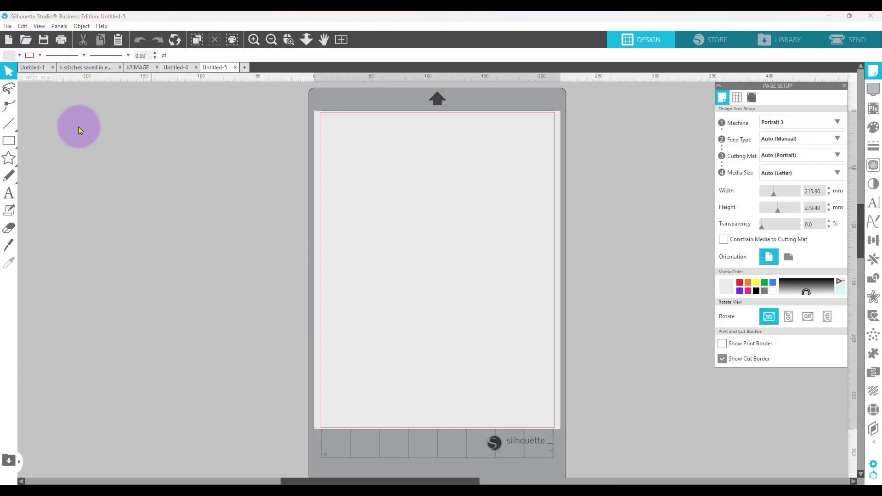
pyautogui.click(26, 40)
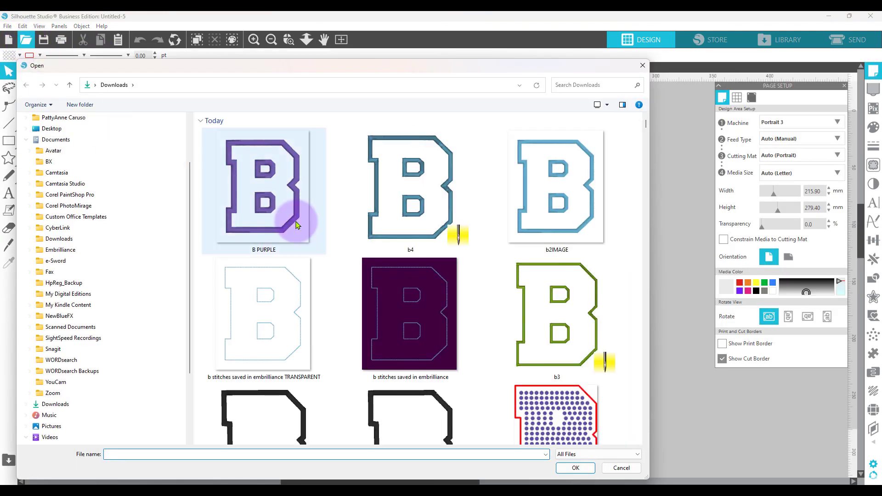
pyautogui.click(282, 217)
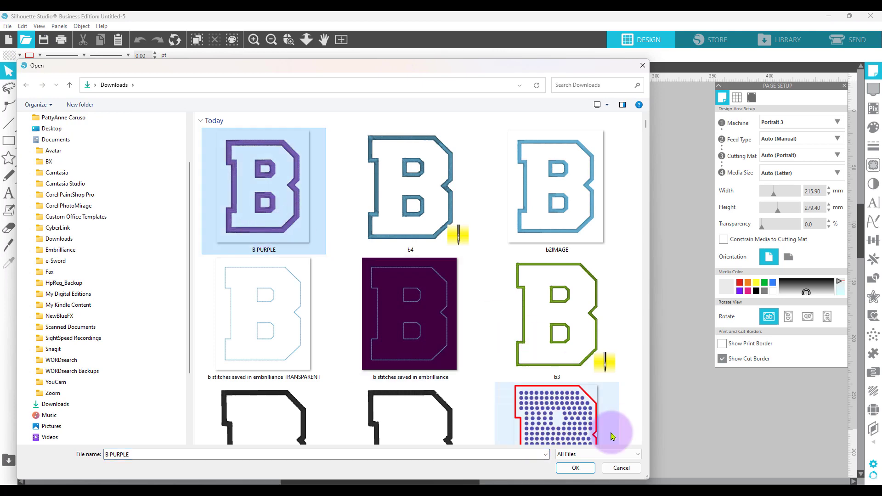
pyautogui.click(575, 468)
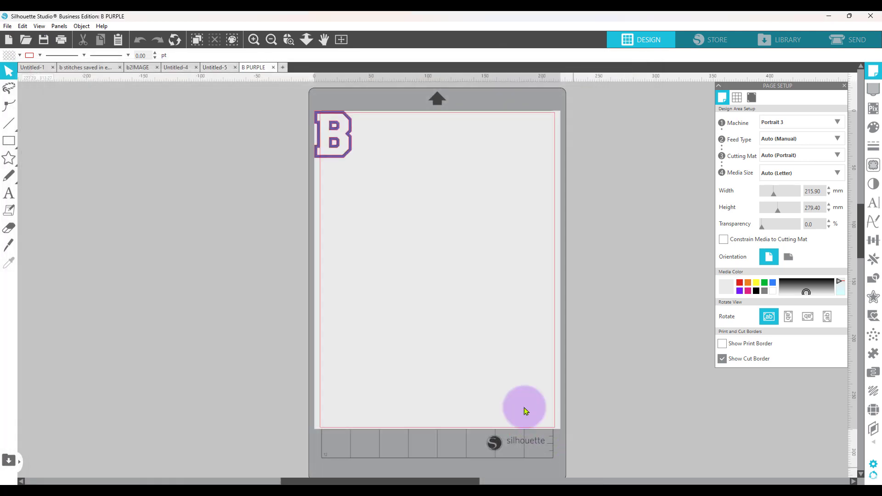
# - Move the B image inside the page and set its size to 45.75 mm wide by 58.83 mm high
pyautogui.moveTo(343, 160); pyautogui.dragTo(386, 198)
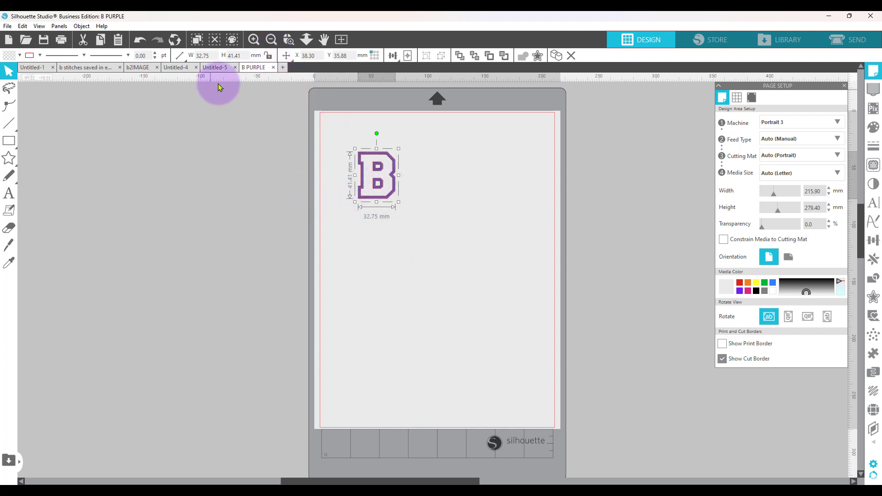
pyautogui.moveTo(211, 55); pyautogui.dragTo(170, 53)
pyautogui.click(179, 54)
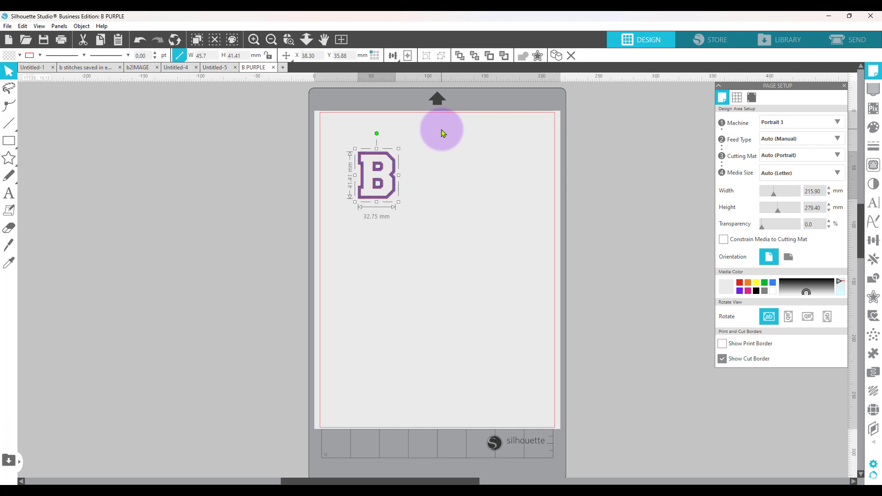
pyautogui.press('Return')
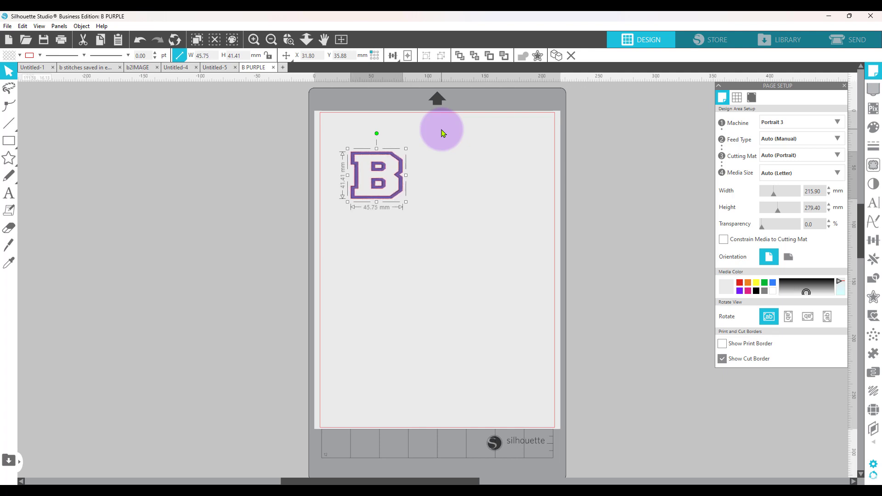
pyautogui.press('Tab')
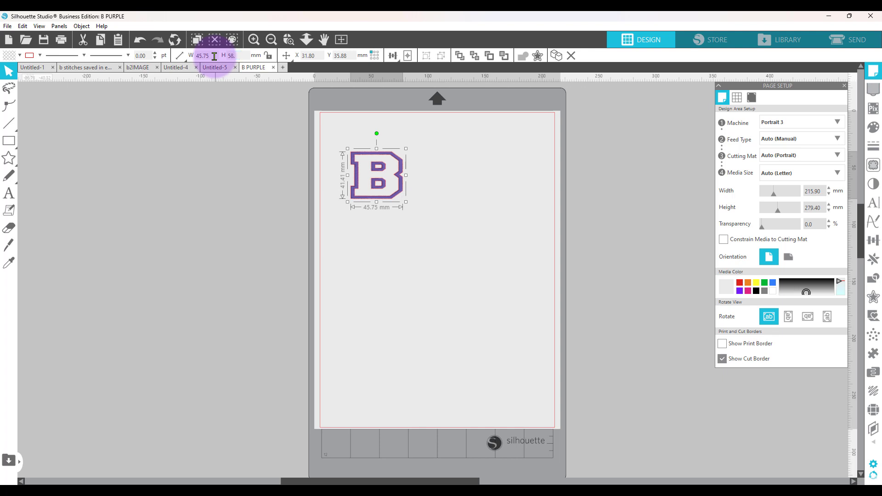
pyautogui.write('58.83')
pyautogui.press('Return')
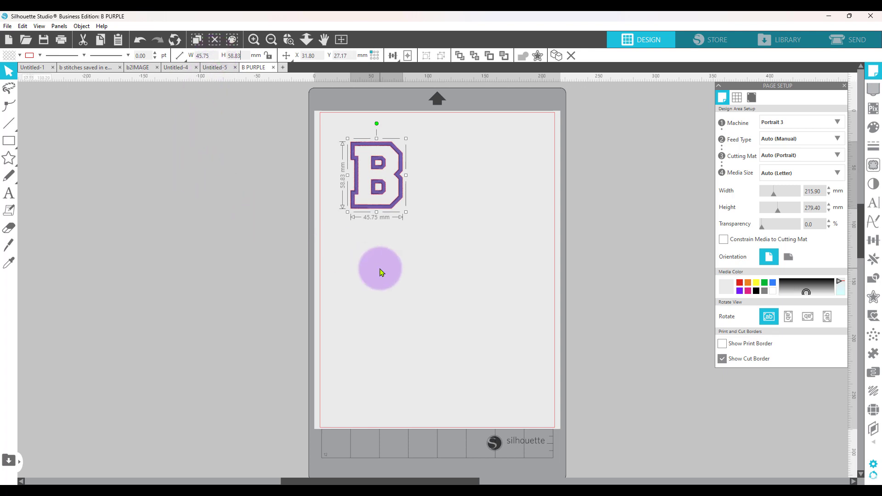
# - Move the B image slightly up the page, to about X 36 mm, Y 16 mm
pyautogui.click(381, 270)
pyautogui.click(393, 211)
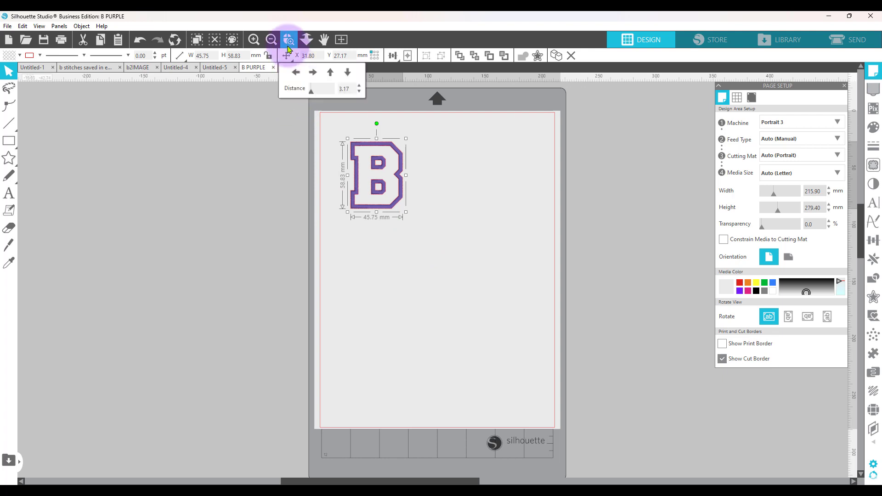
pyautogui.click(253, 40)
pyautogui.click(253, 43)
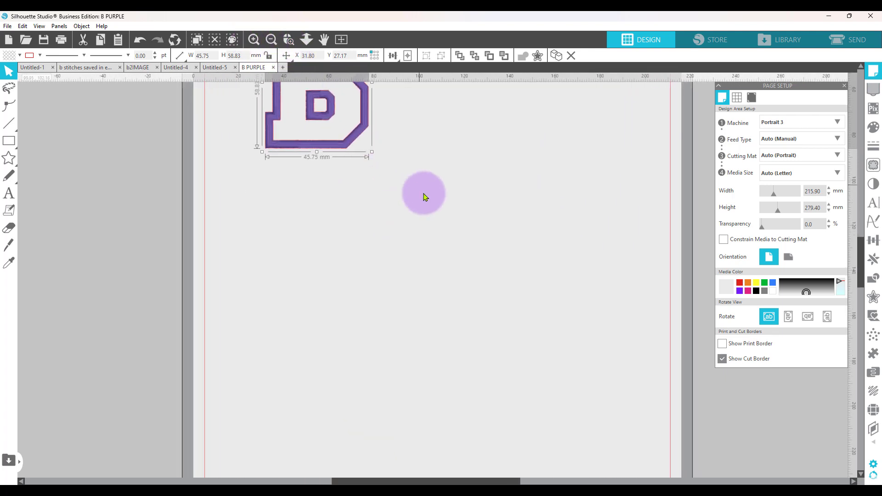
pyautogui.scroll(4, 424, 196)
pyautogui.scroll(3, 424, 197)
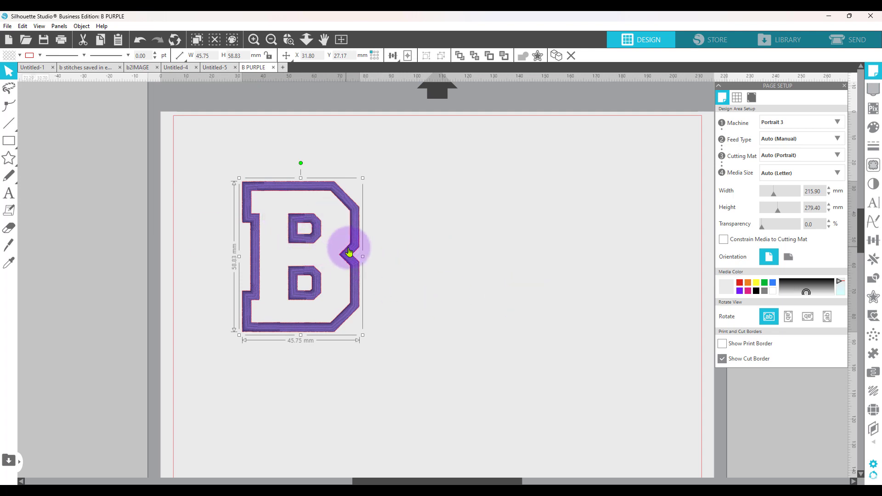
pyautogui.moveTo(349, 252); pyautogui.dragTo(362, 224)
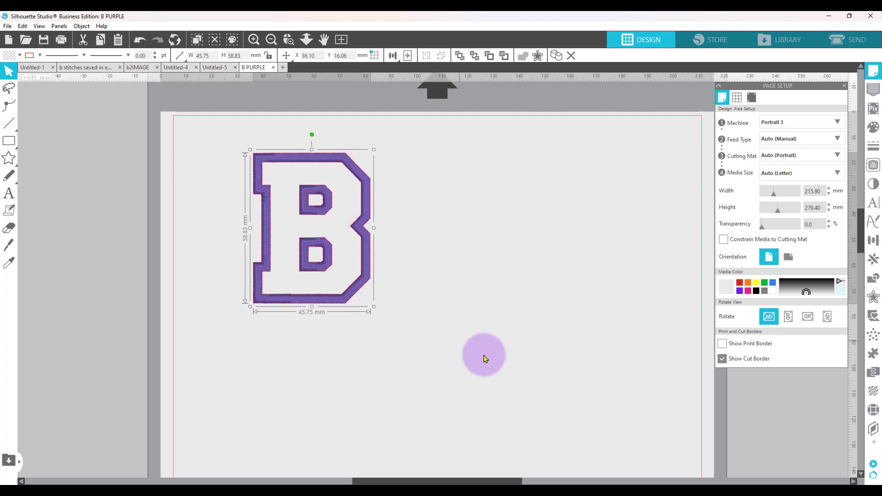
# - Trace the whole B image with a threshold of 84%, using an area of about 61 × 80 mm around it
pyautogui.click(874, 165)
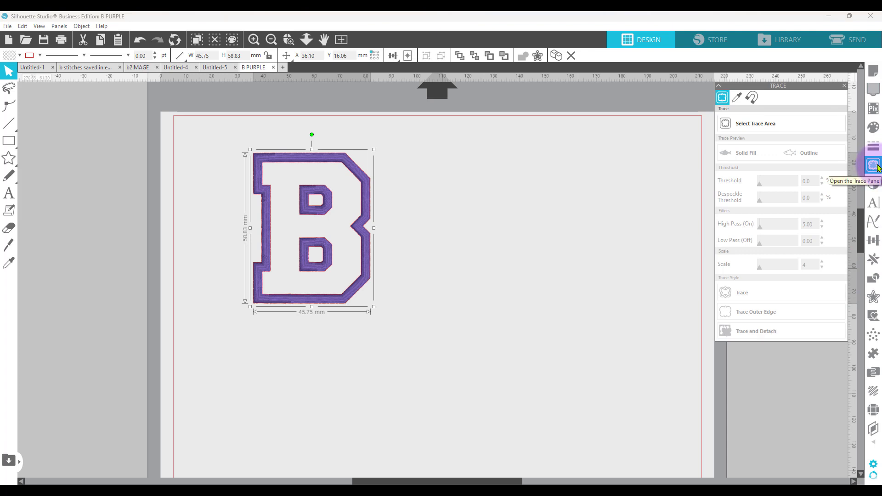
pyautogui.click(785, 129)
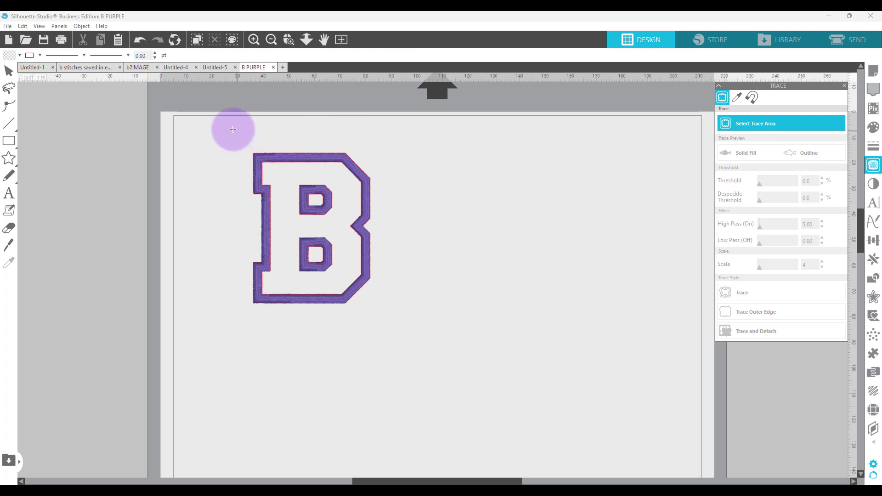
pyautogui.moveTo(233, 130)
pyautogui.mouseDown()
pyautogui.moveTo(338, 248)
pyautogui.moveTo(388, 335)
pyautogui.mouseUp()
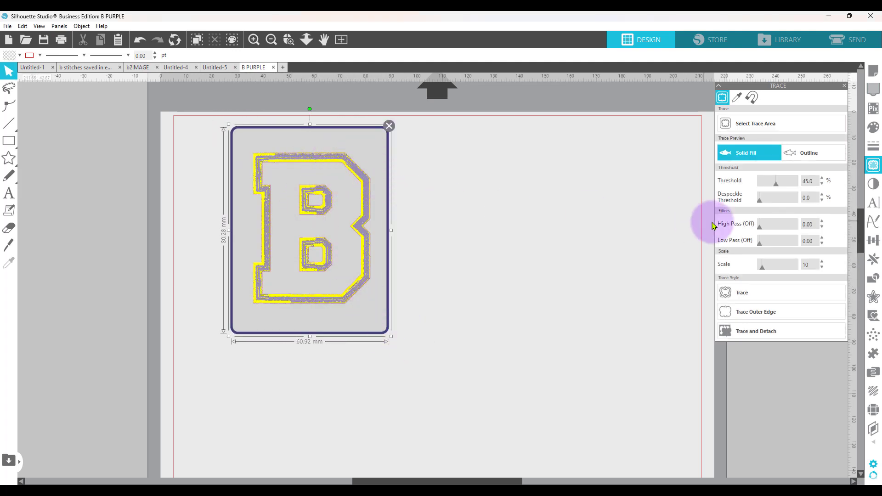
pyautogui.click(791, 186)
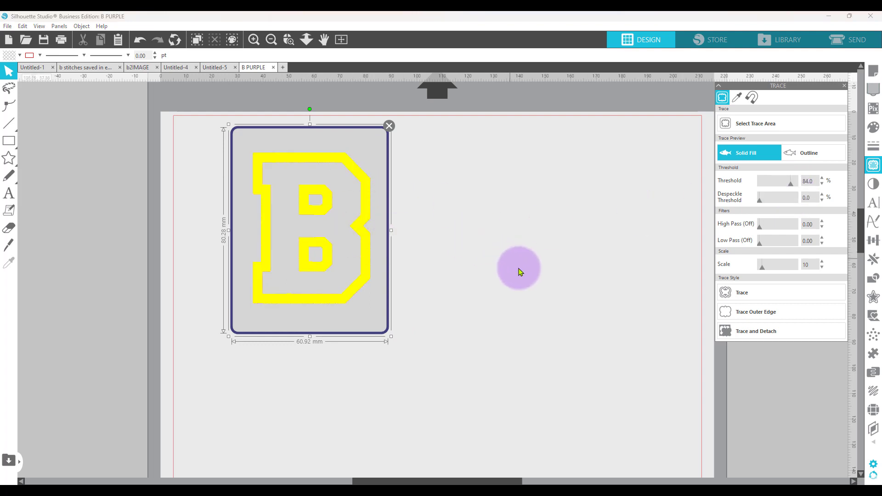
pyautogui.click(748, 292)
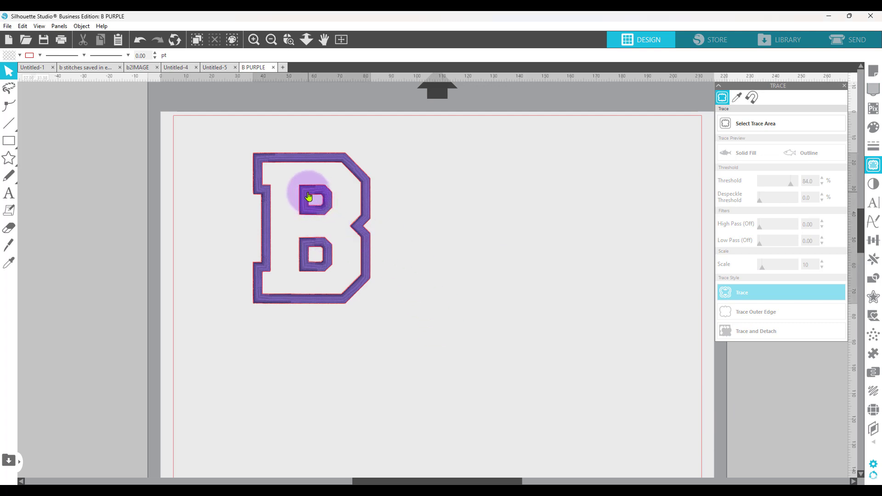
# - Move the purple B image off the page, beyond its left edge, leaving the traced outlines in place
pyautogui.moveTo(309, 199); pyautogui.dragTo(258, 239)
pyautogui.moveTo(240, 203)
pyautogui.mouseDown()
pyautogui.moveTo(84, 148)
pyautogui.moveTo(56, 154)
pyautogui.mouseUp()
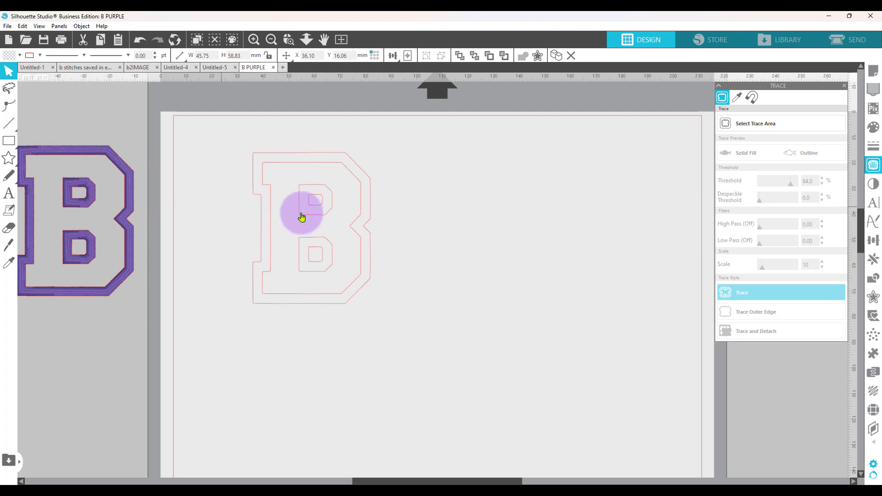
pyautogui.click(461, 250)
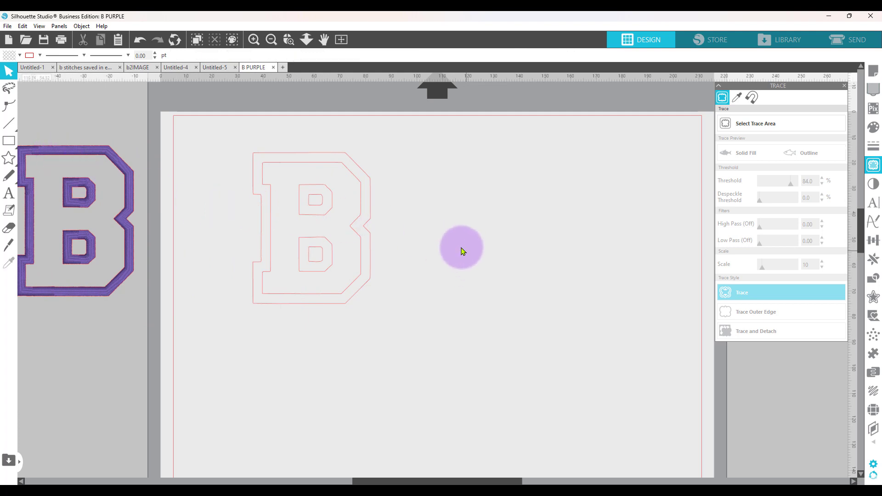
# - Release the traced B's compound path and place a copy of the inner outline at about X 137 mm, Y 24 mm
pyautogui.click(282, 164)
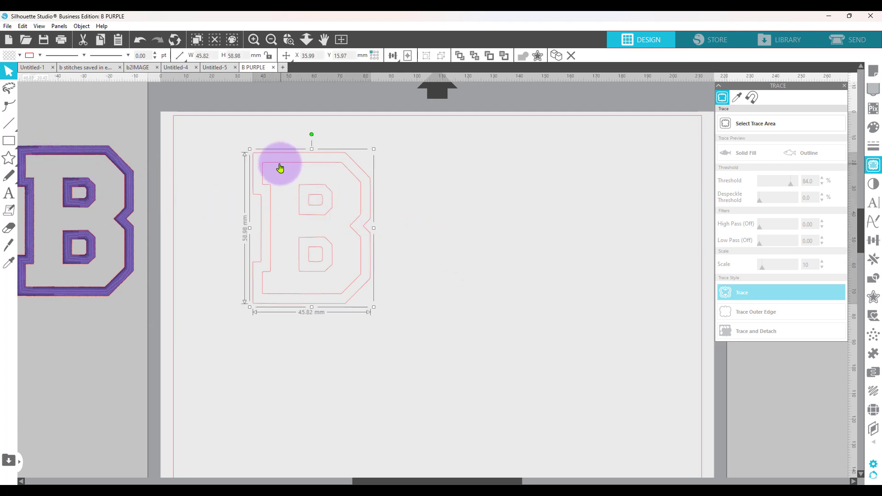
pyautogui.rightClick(301, 170)
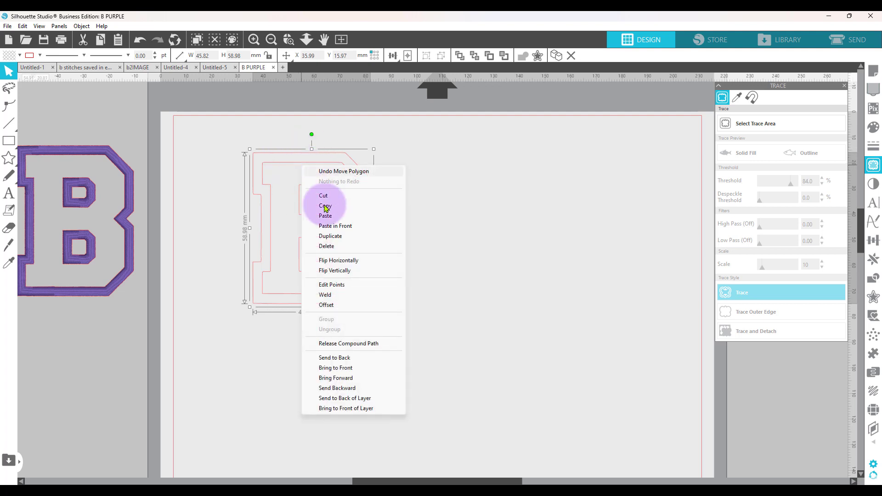
pyautogui.click(355, 342)
pyautogui.click(508, 280)
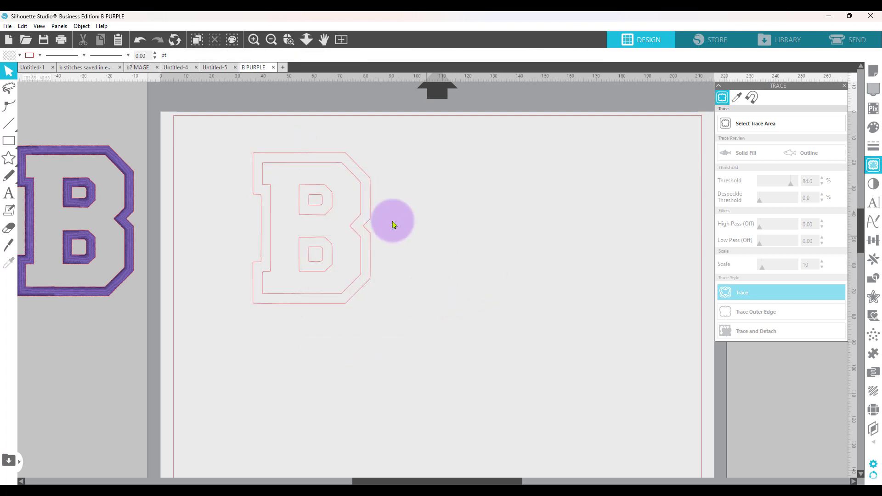
pyautogui.click(285, 168)
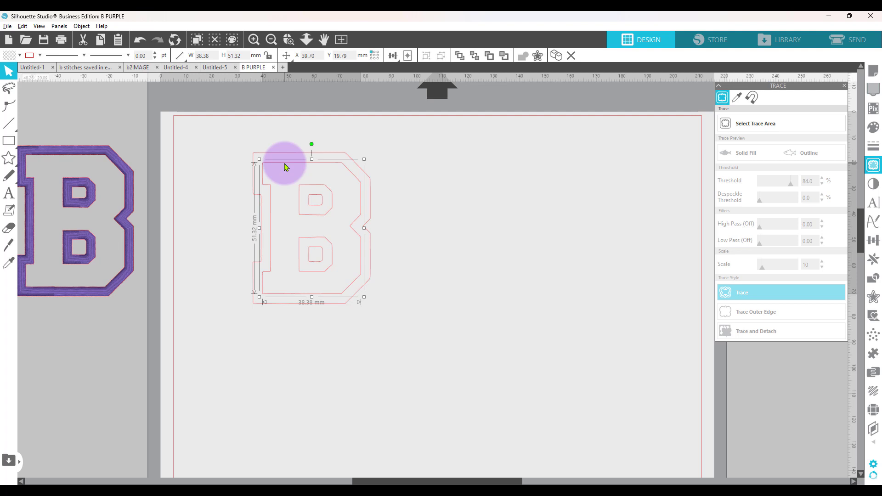
pyautogui.moveTo(280, 166); pyautogui.dragTo(524, 184)
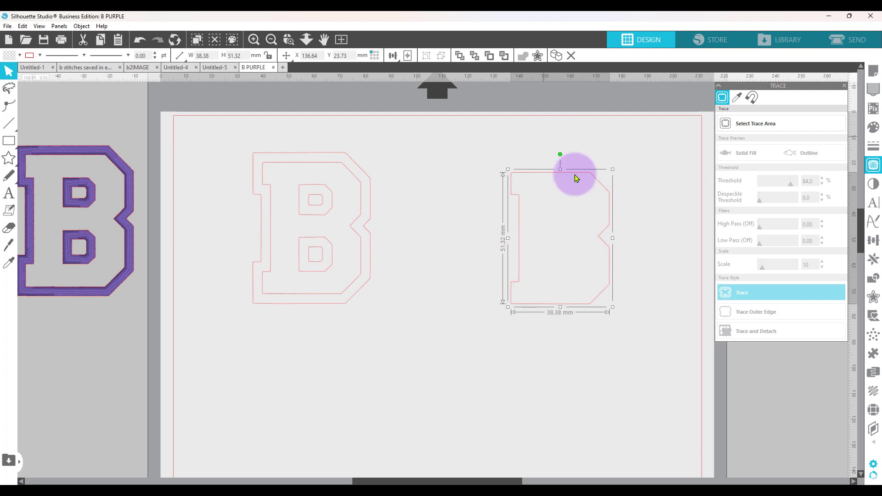
# - Create a 3 mm internal offset with sharp corners from the inner B outline, and move the original outline to the page's lower-left area
pyautogui.click(285, 167)
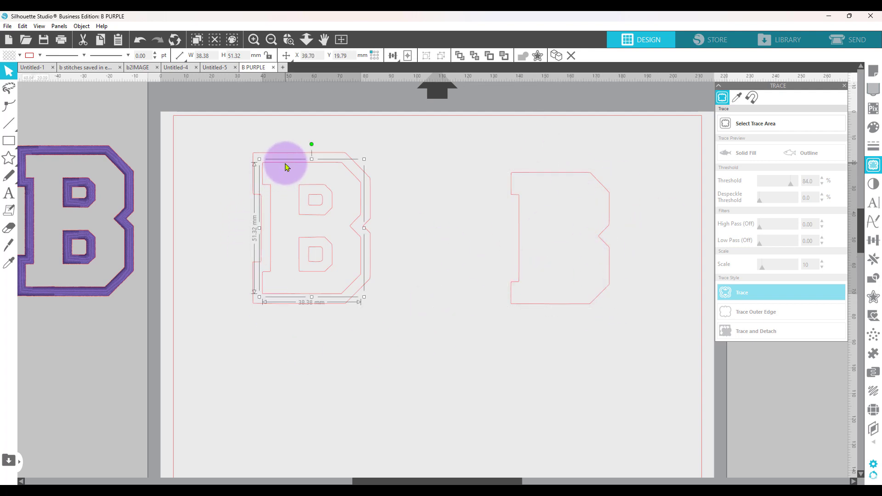
pyautogui.click(875, 297)
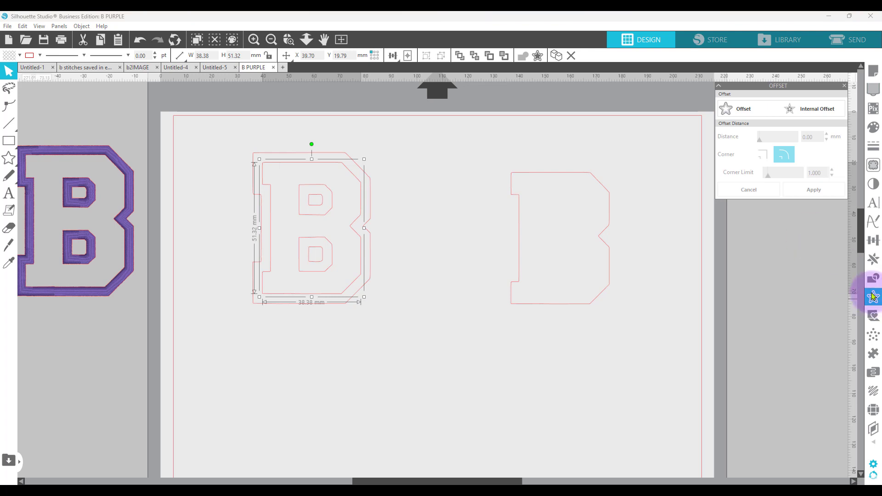
pyautogui.click(819, 110)
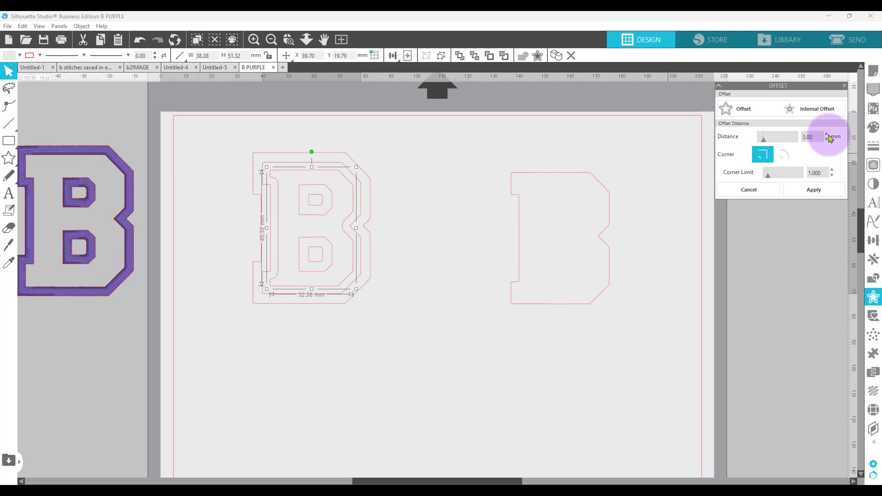
pyautogui.click(399, 191)
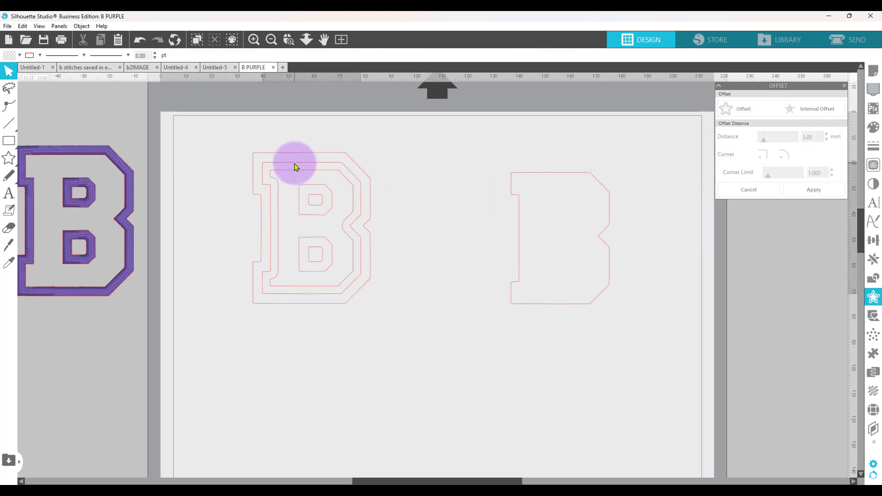
pyautogui.moveTo(295, 168); pyautogui.dragTo(185, 441)
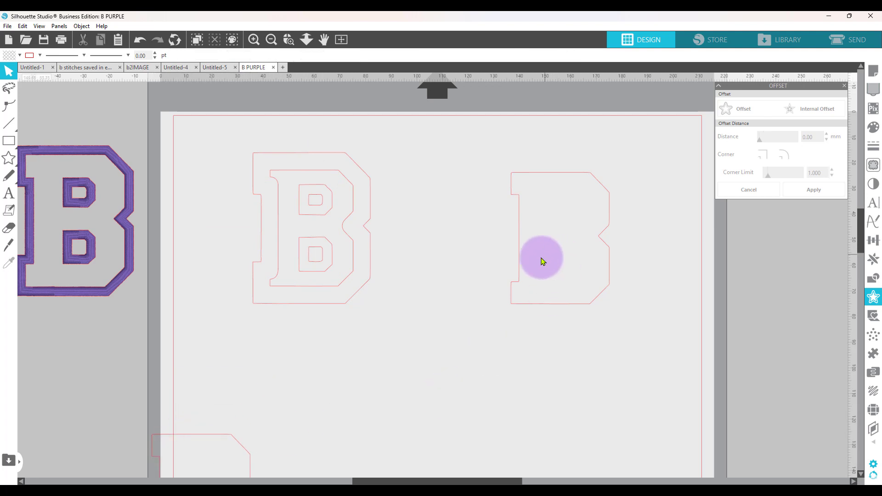
# - Fill the offset B outline with rows of 10ss rhinestones at 1.00 mm spacing
pyautogui.click(303, 176)
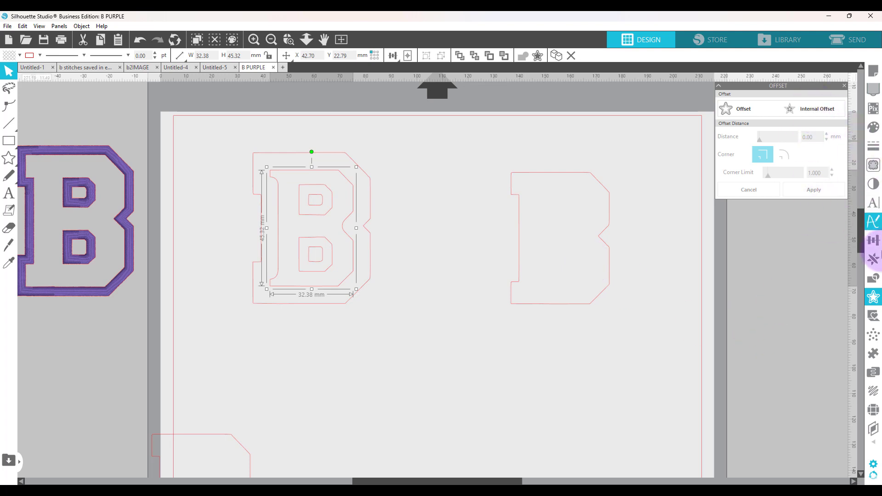
pyautogui.click(874, 411)
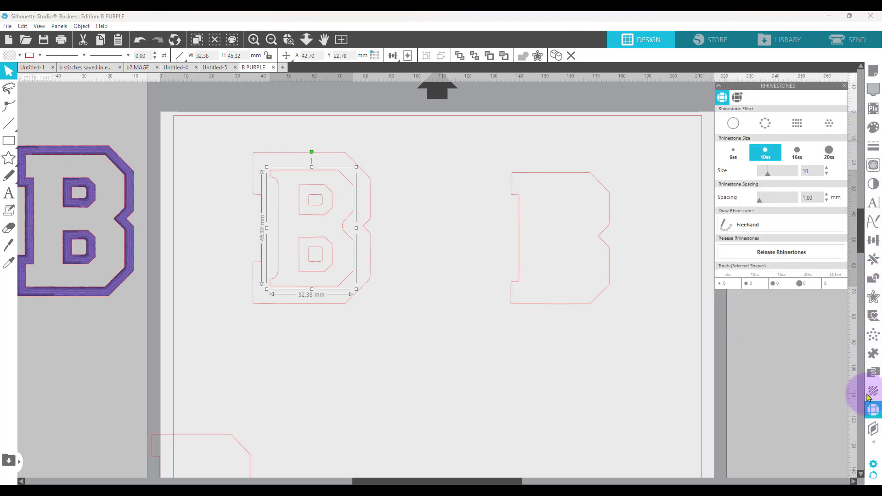
pyautogui.click(798, 123)
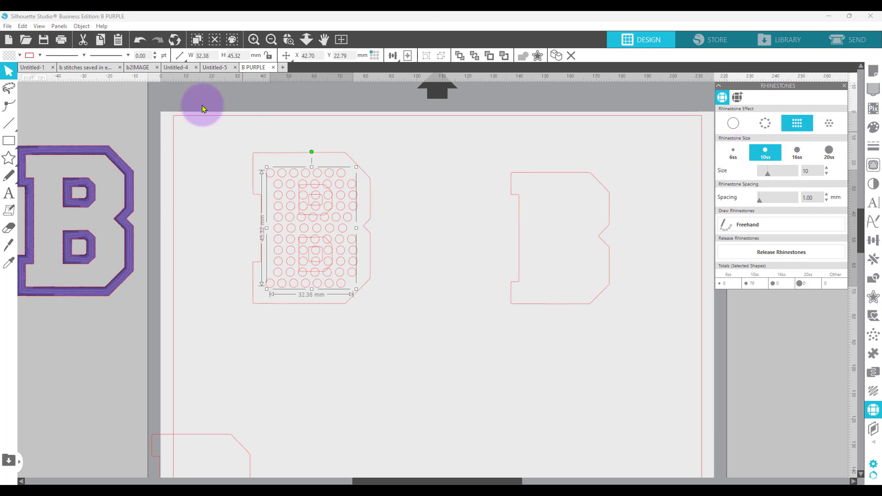
# - Color the rhinestones light purple
pyautogui.click(9, 56)
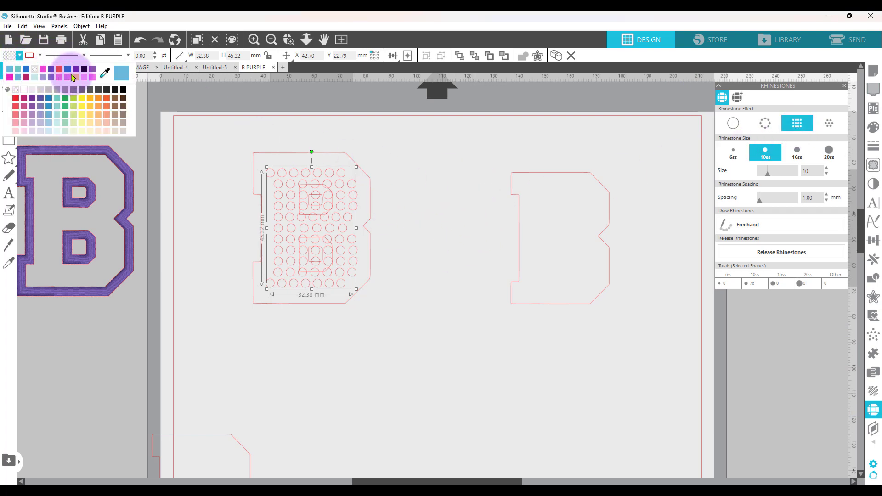
pyautogui.click(93, 69)
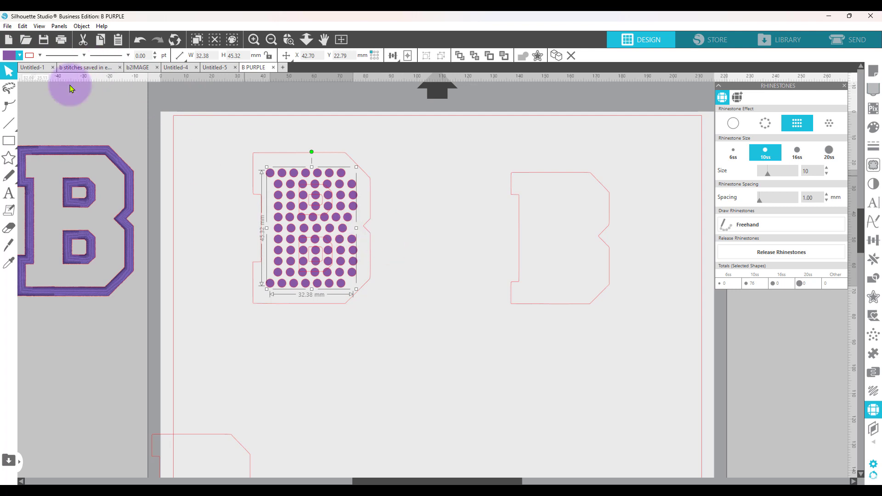
pyautogui.click(9, 56)
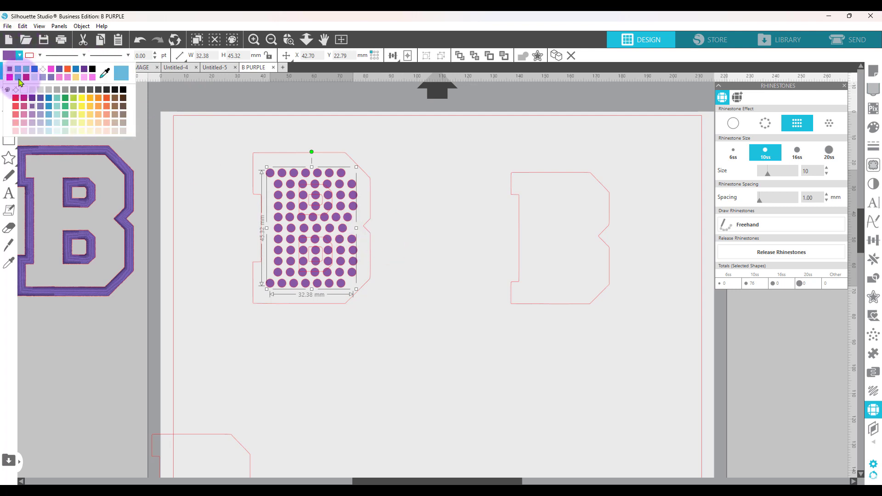
pyautogui.click(32, 125)
pyautogui.click(432, 182)
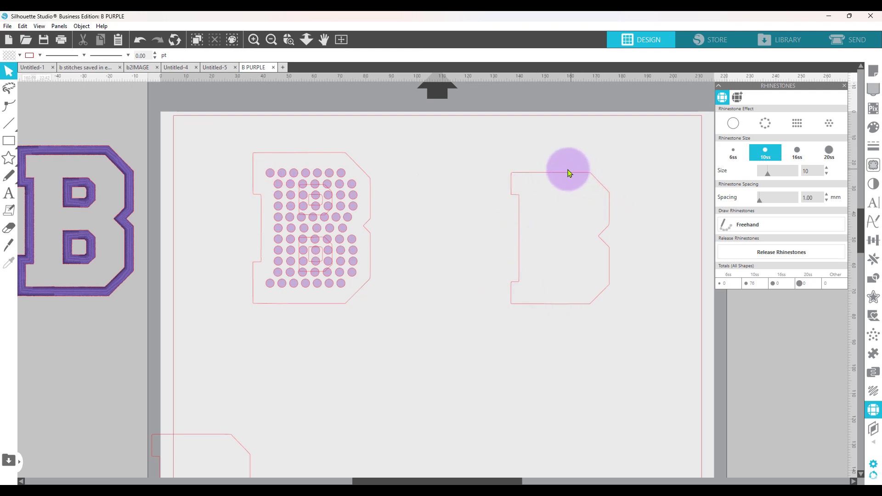
# - Compare the spare inner B outline with the rhinestone fill by overlaying it, and return it to the empty area right of the letter
pyautogui.moveTo(560, 177); pyautogui.dragTo(309, 166)
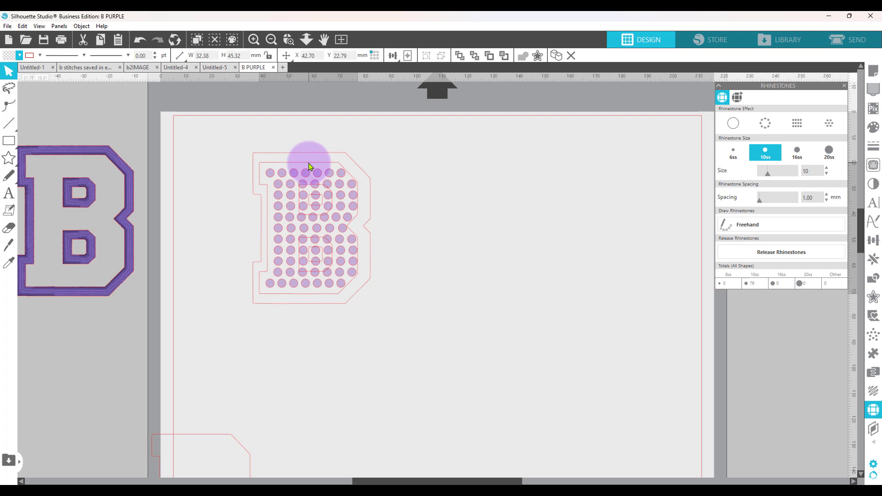
pyautogui.click(310, 164)
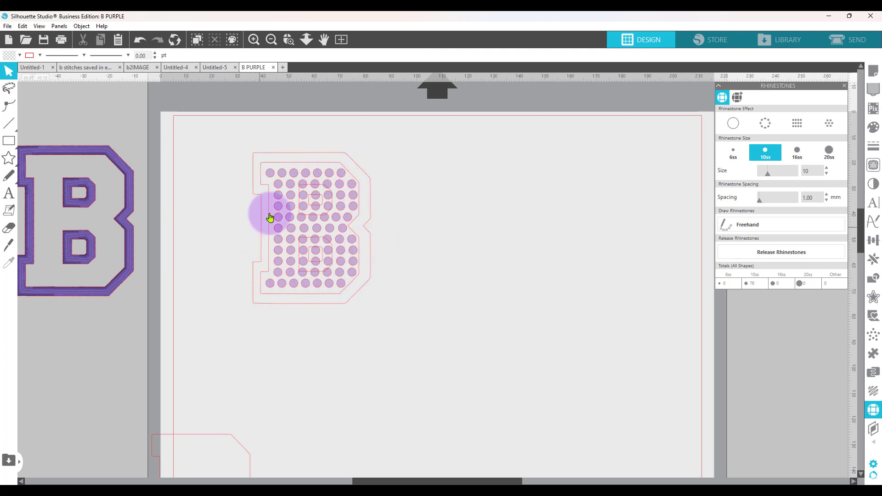
pyautogui.click(297, 167)
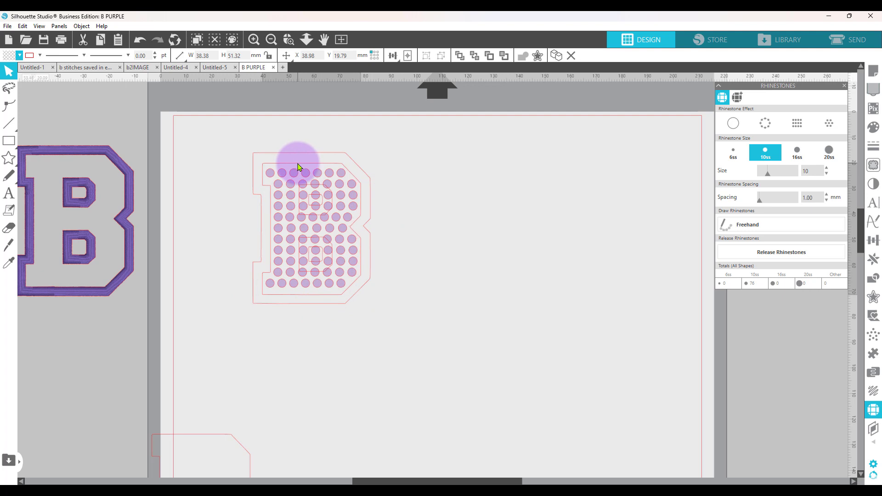
pyautogui.moveTo(298, 166); pyautogui.dragTo(587, 152)
pyautogui.click(446, 234)
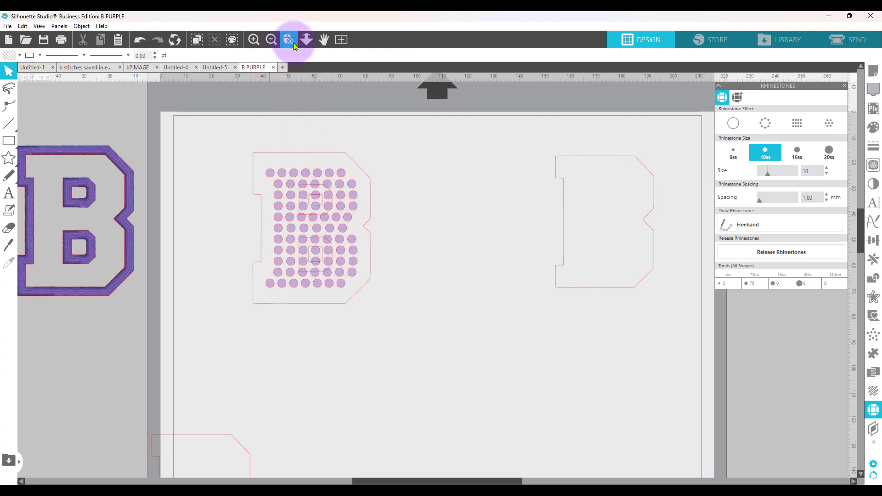
# - Release the rhinestone fill of the B into individual stones
pyautogui.click(288, 40)
pyautogui.moveTo(241, 138); pyautogui.dragTo(413, 369)
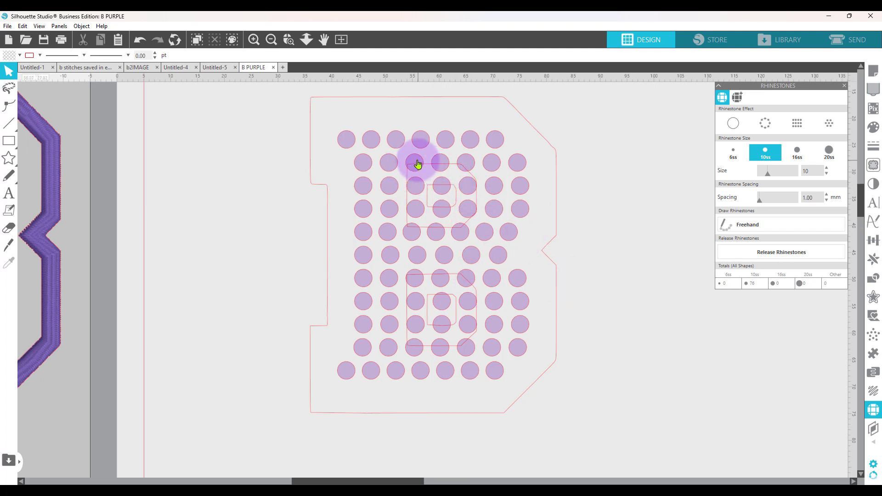
pyautogui.click(407, 157)
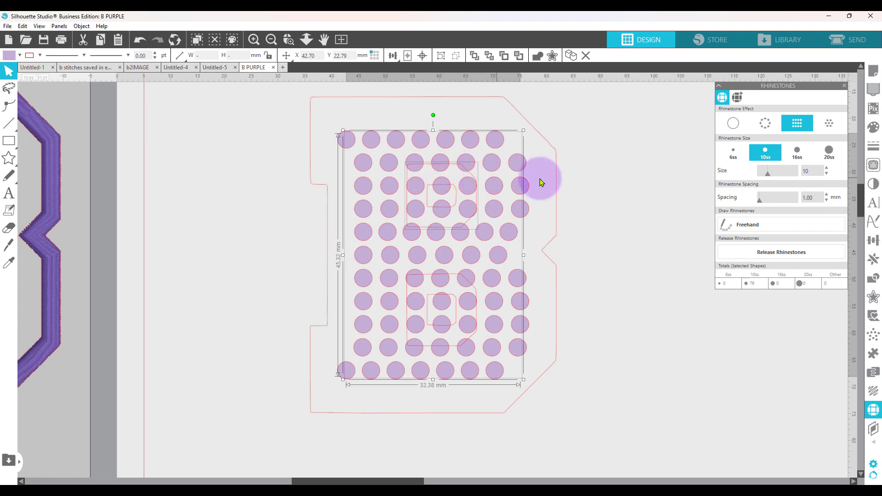
pyautogui.click(670, 168)
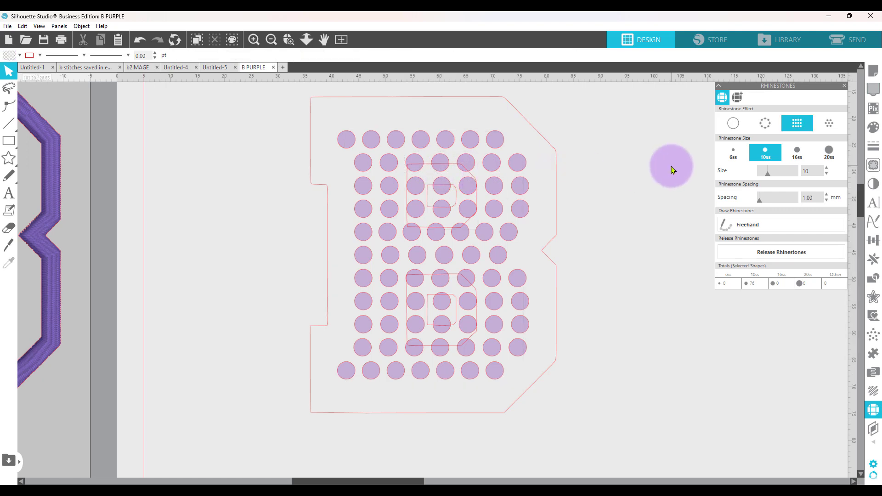
pyautogui.click(502, 173)
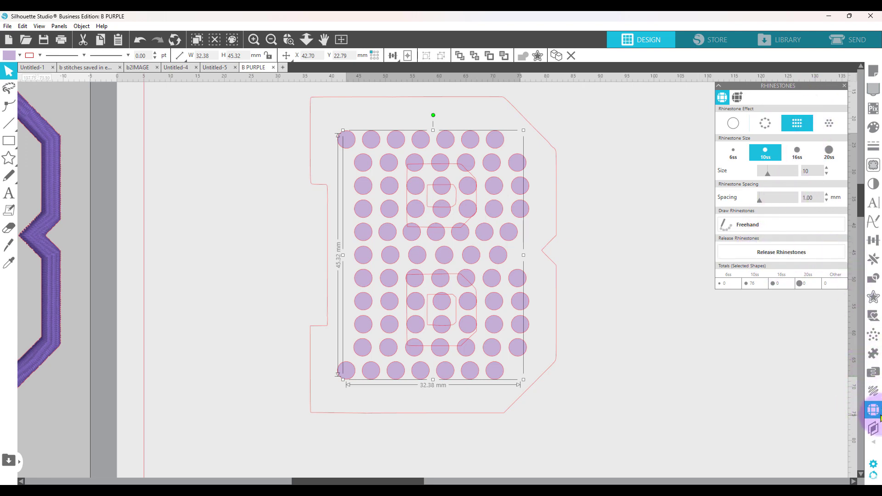
pyautogui.click(826, 256)
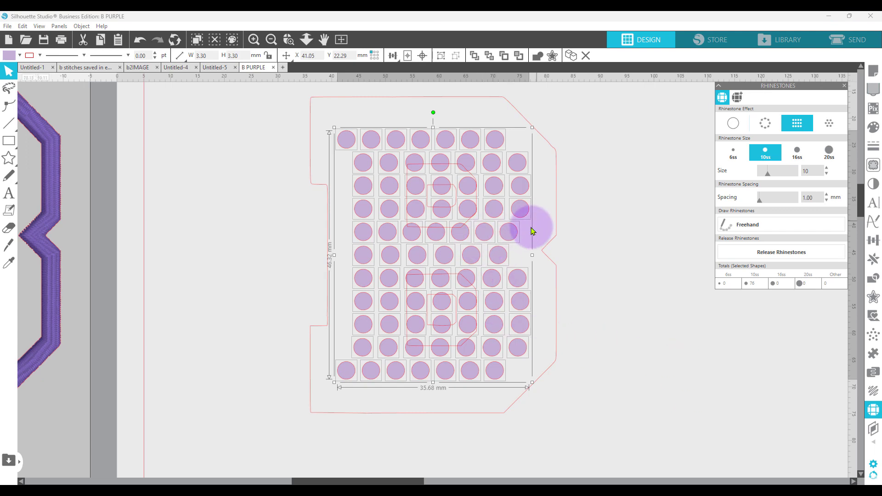
# - Try to delete the three stones along the top edge of the upper counter outline, and undo the deletion
pyautogui.click(288, 39)
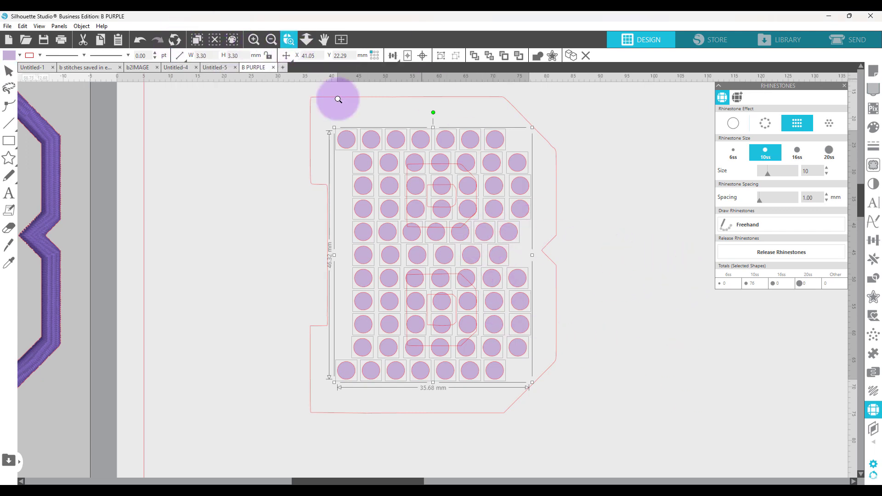
pyautogui.moveTo(341, 114); pyautogui.dragTo(544, 284)
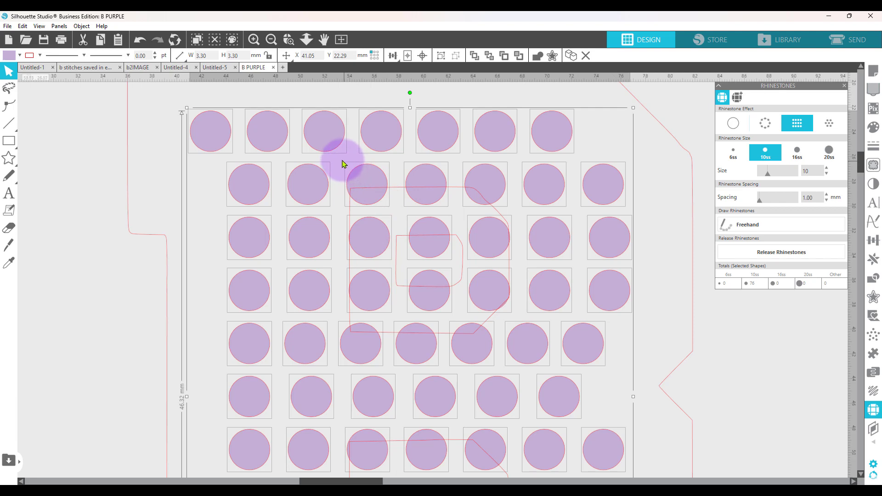
pyautogui.moveTo(343, 164); pyautogui.dragTo(501, 204)
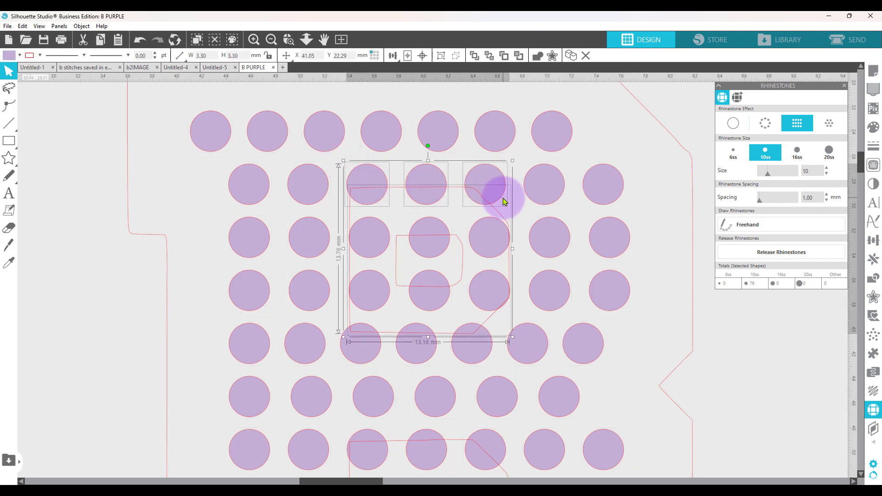
pyautogui.press('Delete')
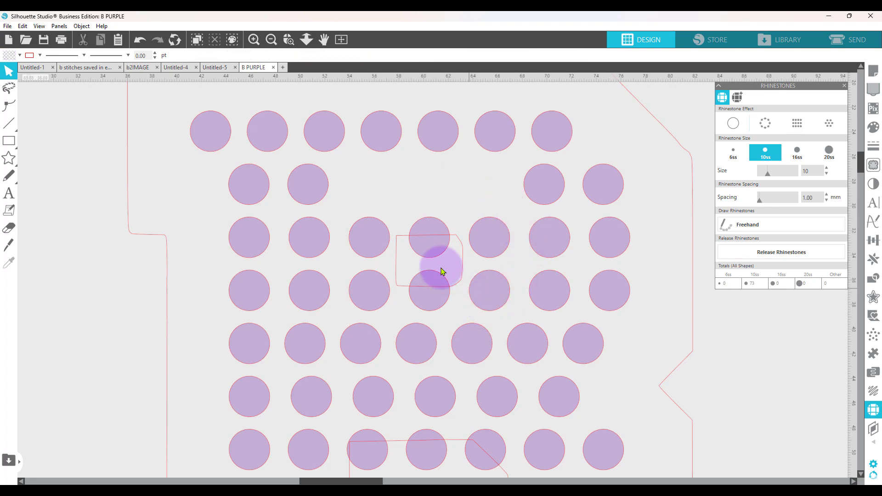
pyautogui.click(139, 42)
pyautogui.click(521, 178)
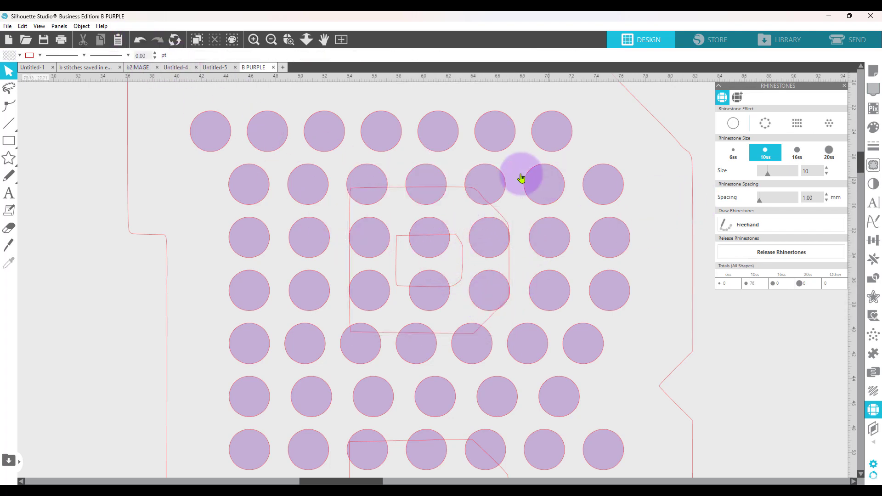
# - Delete only the three stones overlapping the top edge of the B's upper counter, keeping the counter outline
pyautogui.click(500, 180)
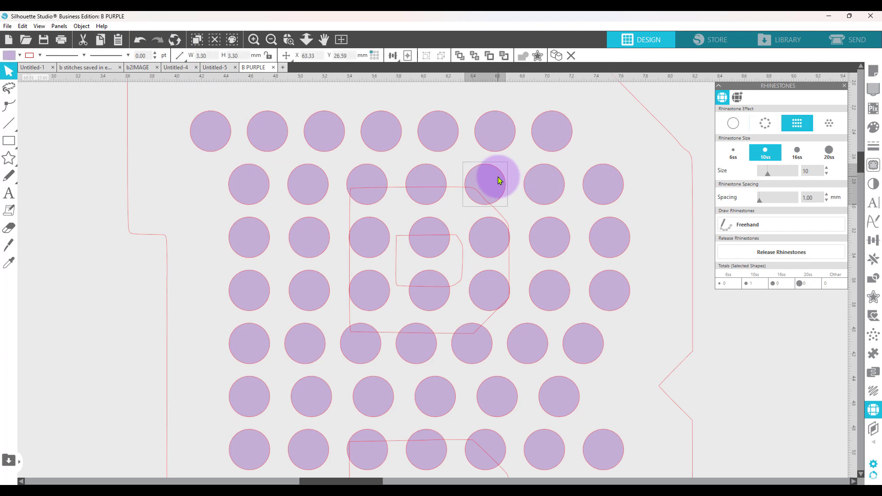
pyautogui.keyDown('shift'); pyautogui.click(424, 171); pyautogui.keyUp('shift')
pyautogui.keyDown('shift'); pyautogui.click(367, 175); pyautogui.keyUp('shift')
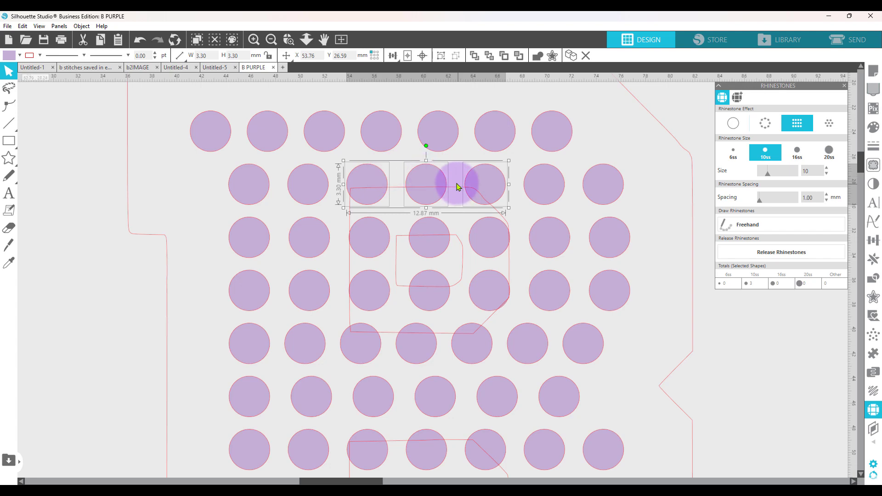
pyautogui.press('Delete')
# - Delete the nine stones in the next three rows that lie inside or overlap the B's upper counter outline
pyautogui.click(369, 243)
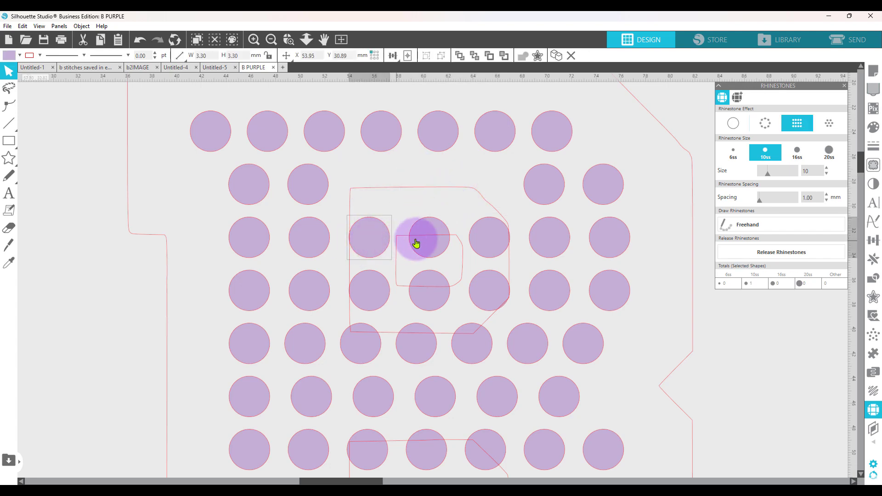
pyautogui.keyDown('shift'); pyautogui.click(484, 225); pyautogui.keyUp('shift')
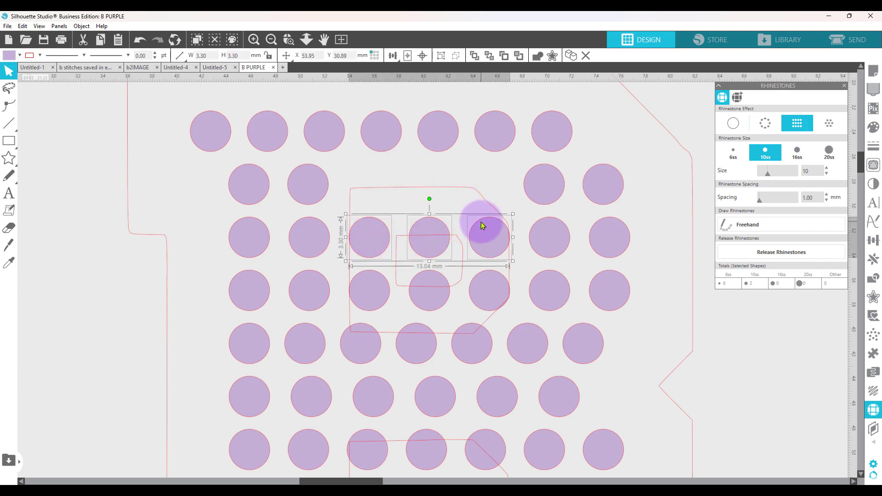
pyautogui.keyDown('shift'); pyautogui.click(501, 289); pyautogui.keyUp('shift')
pyautogui.keyDown('shift'); pyautogui.click(427, 291); pyautogui.keyUp('shift')
pyautogui.keyDown('shift'); pyautogui.click(376, 300); pyautogui.keyUp('shift')
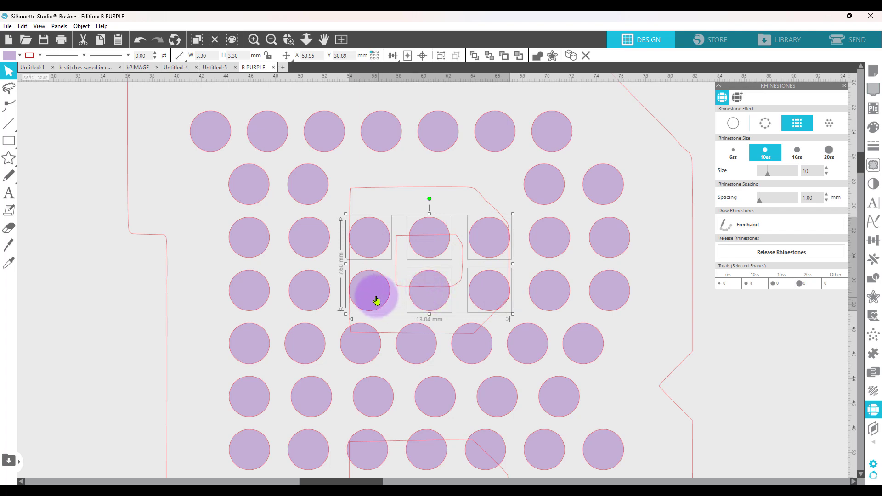
pyautogui.keyDown('shift'); pyautogui.click(361, 348); pyautogui.keyUp('shift')
pyautogui.keyDown('shift'); pyautogui.click(414, 348); pyautogui.keyUp('shift')
pyautogui.keyDown('shift'); pyautogui.click(515, 354); pyautogui.keyUp('shift')
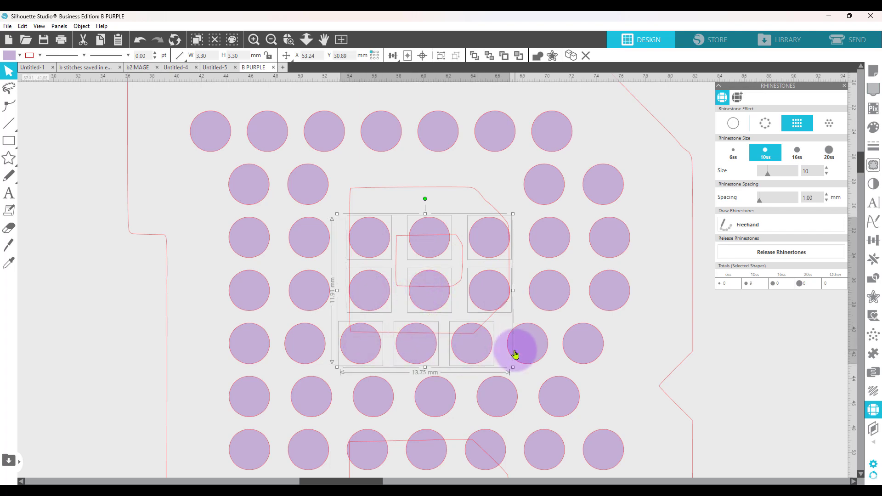
pyautogui.press('Delete')
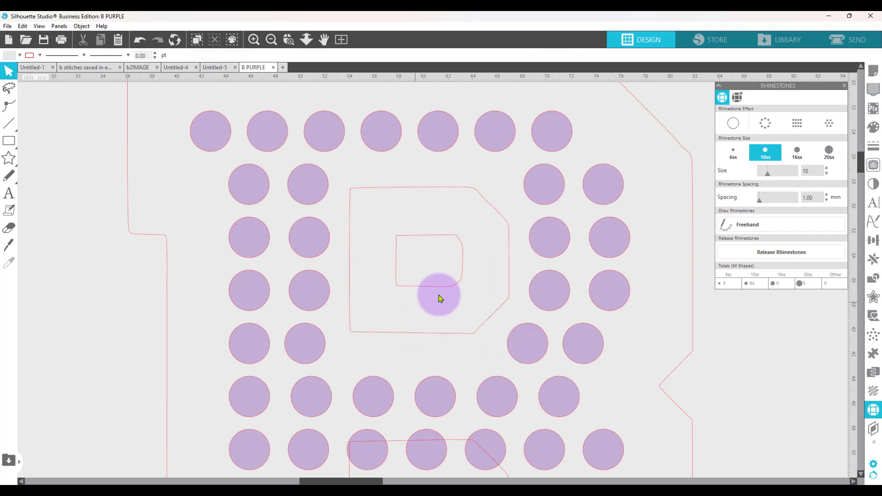
# - Examine the whole rhinestone B, including the stones over its lower counter
pyautogui.click(259, 42)
pyautogui.click(272, 43)
pyautogui.click(271, 43)
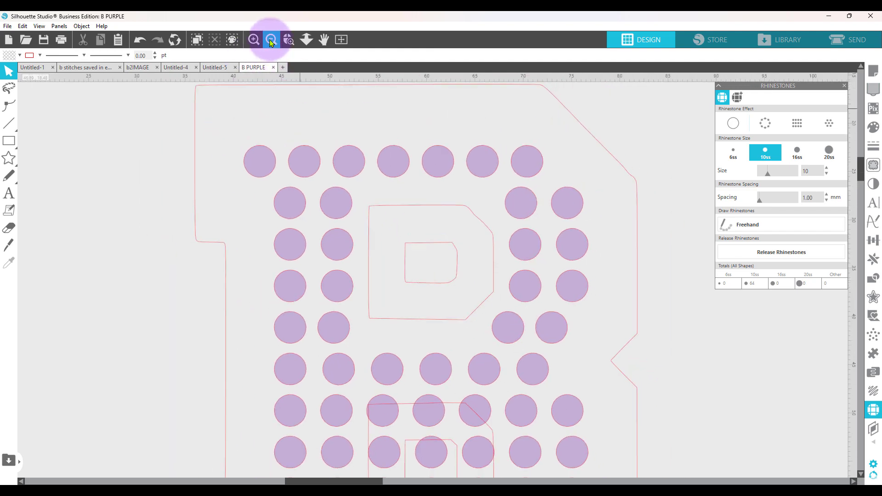
pyautogui.click(272, 43)
pyautogui.click(271, 44)
pyautogui.click(272, 43)
pyautogui.click(271, 43)
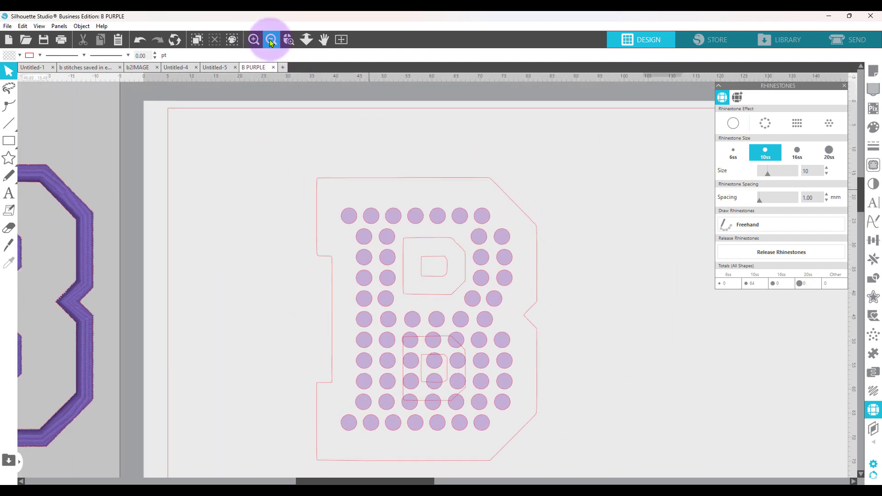
# - Delete the twelve stones that lie inside or overlap the B's lower counter outline, keeping both counter shapes
pyautogui.click(289, 39)
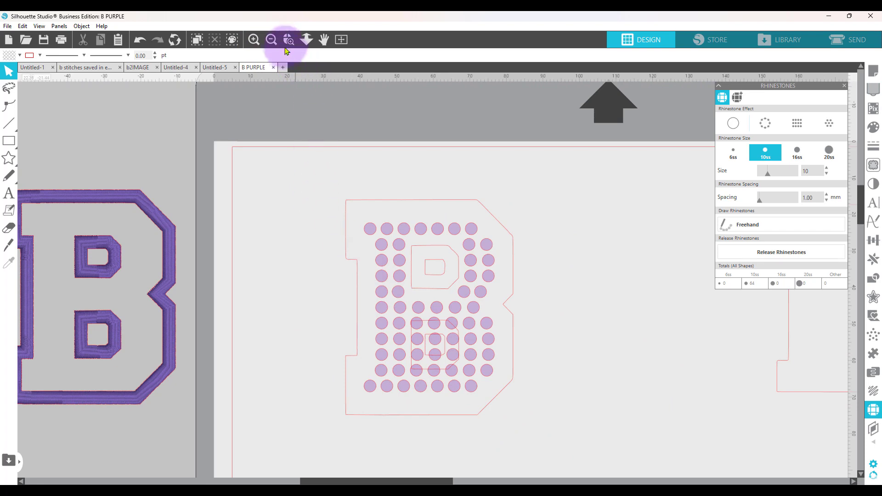
pyautogui.moveTo(397, 294); pyautogui.dragTo(487, 388)
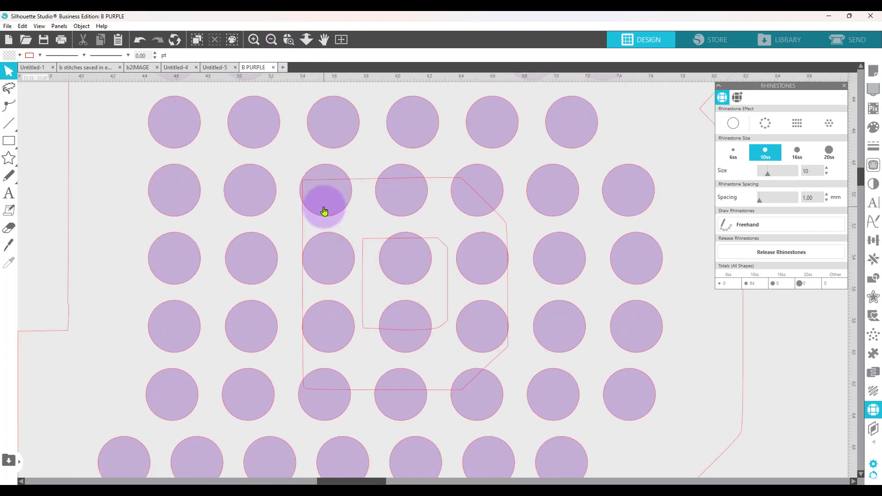
pyautogui.click(324, 211)
pyautogui.keyDown('shift'); pyautogui.click(394, 202); pyautogui.keyUp('shift')
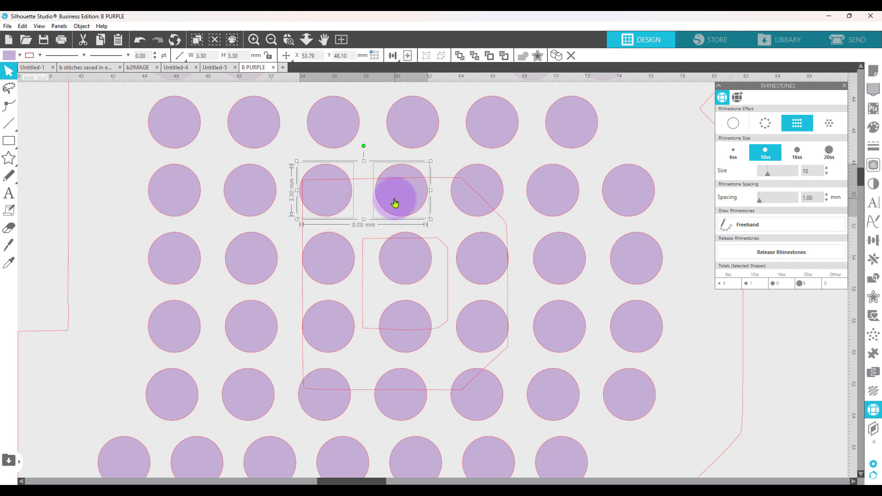
pyautogui.keyDown('shift'); pyautogui.click(470, 202); pyautogui.keyUp('shift')
pyautogui.keyDown('shift'); pyautogui.click(483, 261); pyautogui.keyUp('shift')
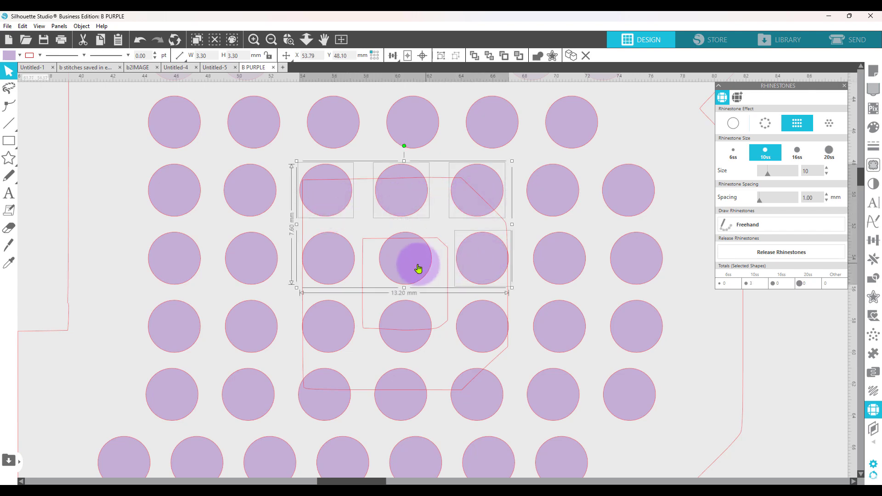
pyautogui.keyDown('shift'); pyautogui.click(416, 267); pyautogui.keyUp('shift')
pyautogui.keyDown('shift'); pyautogui.click(319, 272); pyautogui.keyUp('shift')
pyautogui.keyDown('shift'); pyautogui.click(326, 329); pyautogui.keyUp('shift')
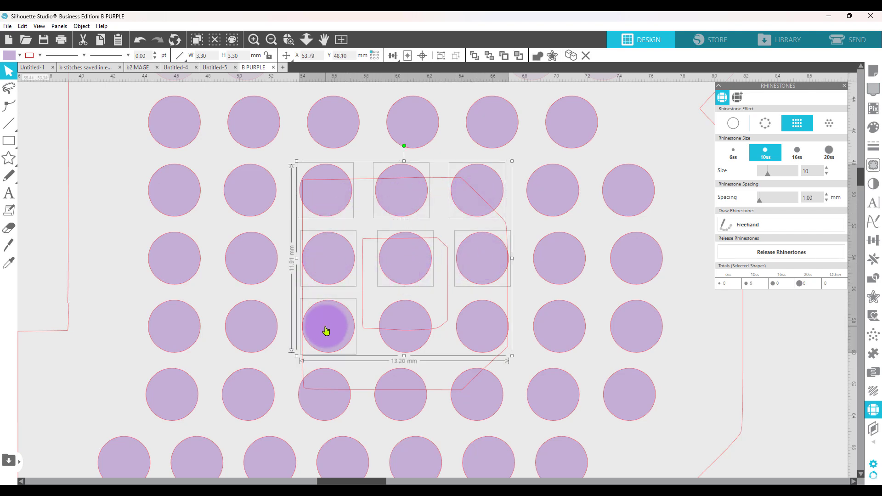
pyautogui.keyDown('shift'); pyautogui.click(396, 338); pyautogui.keyUp('shift')
pyautogui.keyDown('shift'); pyautogui.click(487, 336); pyautogui.keyUp('shift')
pyautogui.keyDown('shift'); pyautogui.click(492, 392); pyautogui.keyUp('shift')
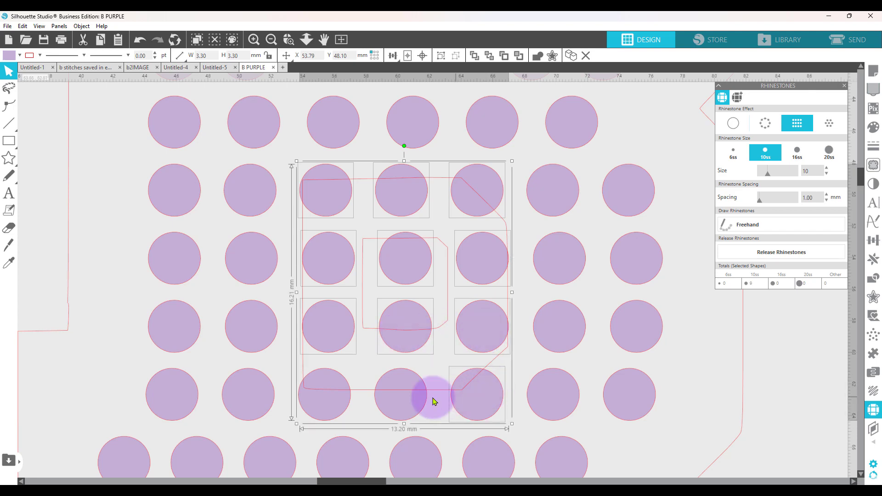
pyautogui.keyDown('shift'); pyautogui.click(407, 401); pyautogui.keyUp('shift')
pyautogui.keyDown('shift'); pyautogui.click(333, 408); pyautogui.keyUp('shift')
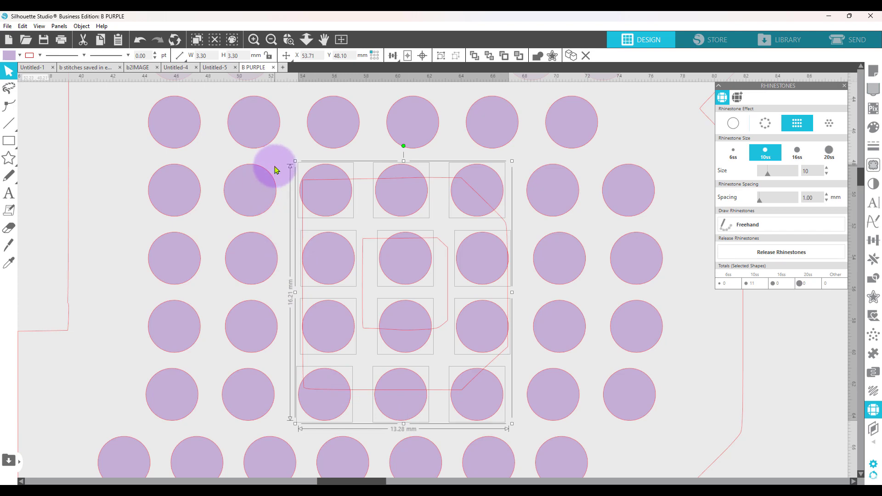
pyautogui.press('Delete')
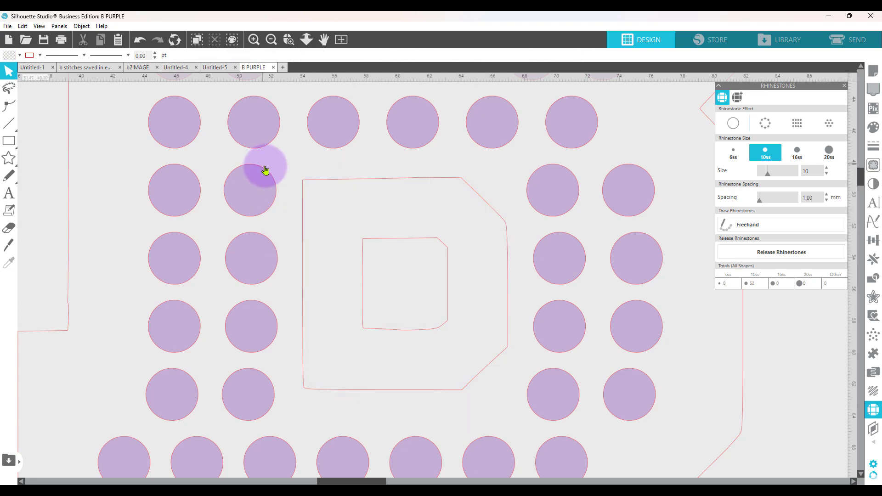
# - Move the separate empty B outline closer to the rhinestone B and deselect it
pyautogui.click(272, 40)
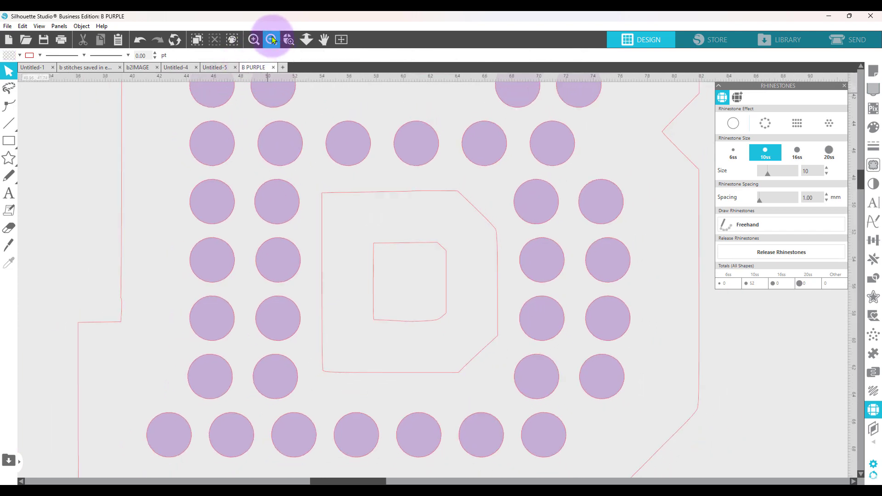
pyautogui.click(272, 40)
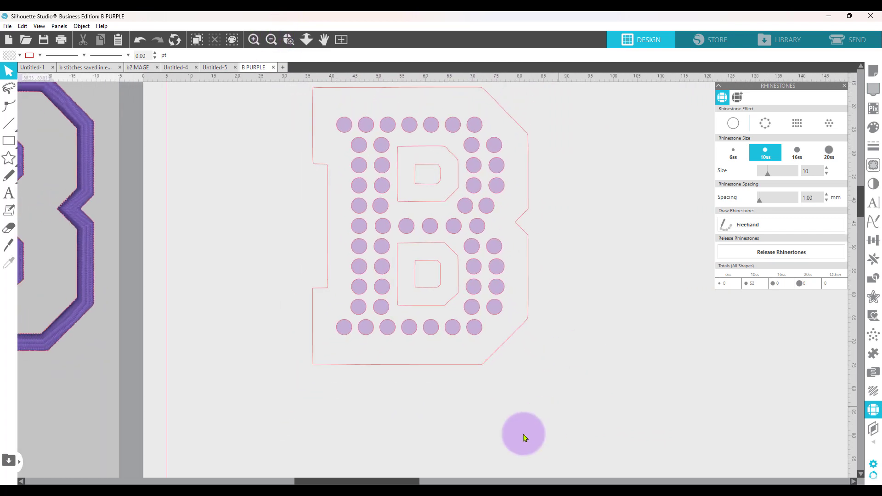
pyautogui.moveTo(392, 482); pyautogui.dragTo(484, 482)
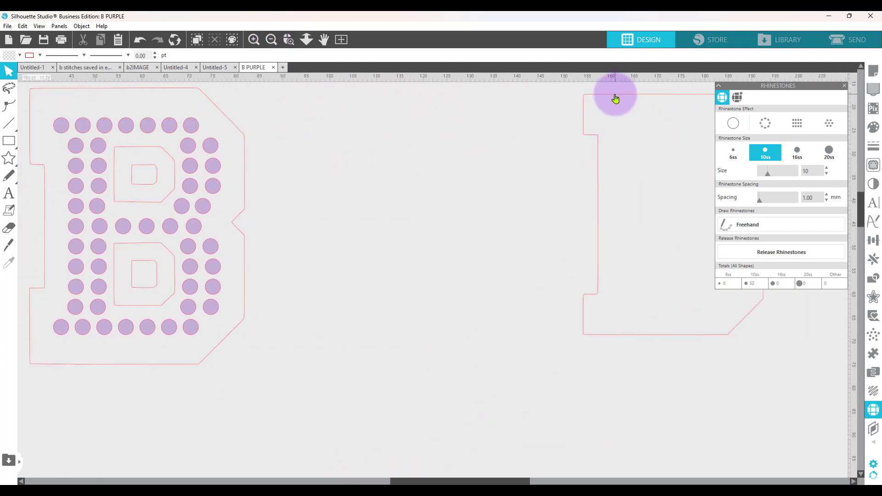
pyautogui.moveTo(616, 99); pyautogui.dragTo(464, 131)
pyautogui.click(410, 136)
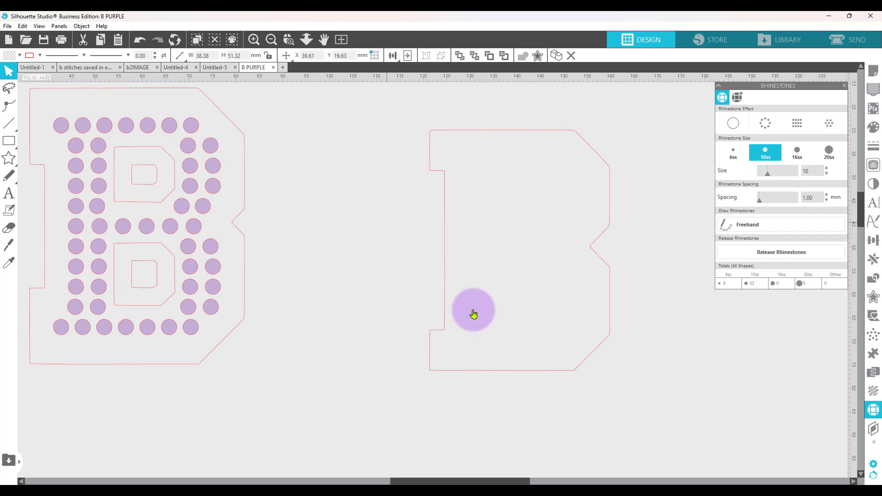
# - Move the satin-stitched B over the rhinestone B so their outer edges align, and deselect it
pyautogui.moveTo(473, 481); pyautogui.dragTo(374, 481)
pyautogui.moveTo(97, 259); pyautogui.dragTo(534, 270)
pyautogui.click(665, 229)
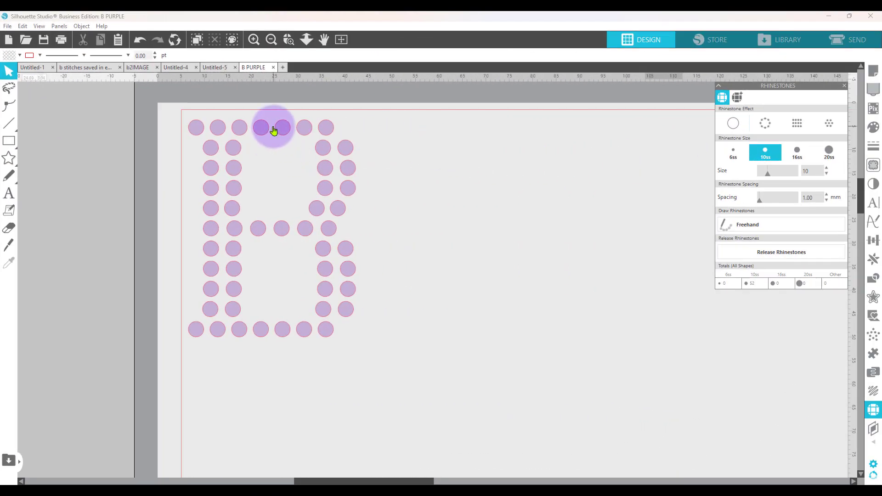
# - Select the rhinestone B and apply Millimeters as the unit of measurement in the preferences
pyautogui.click(278, 128)
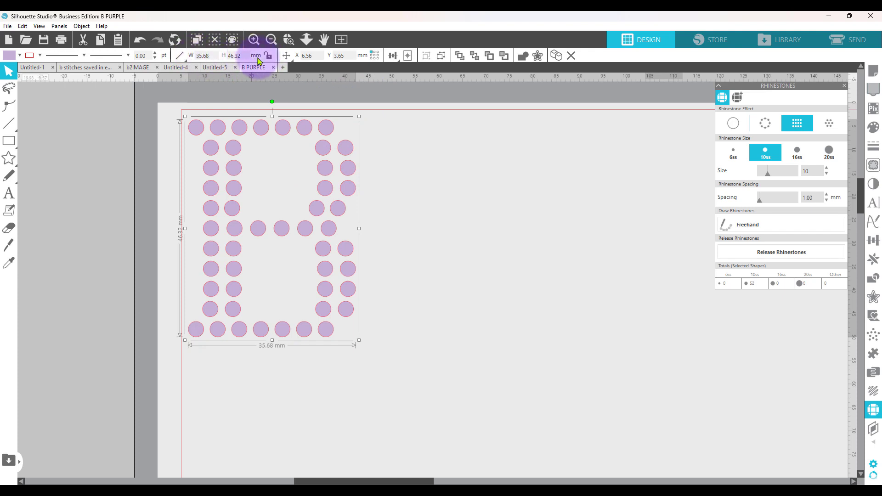
pyautogui.click(28, 27)
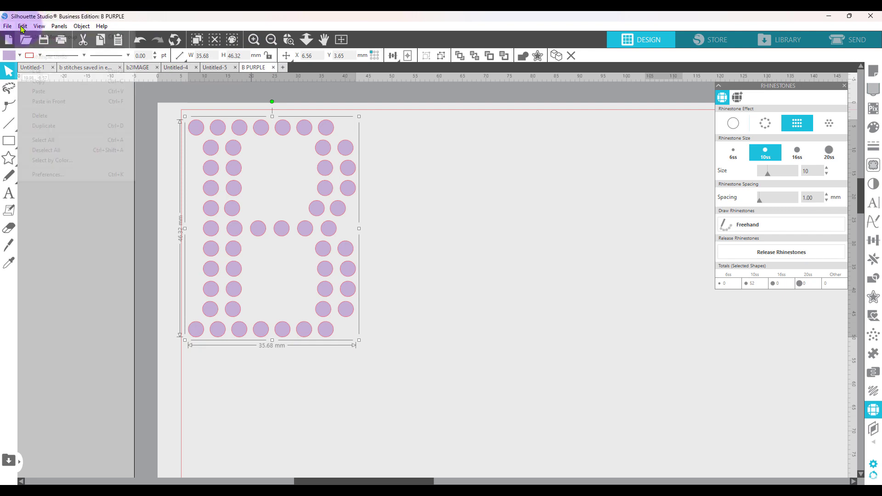
pyautogui.click(64, 175)
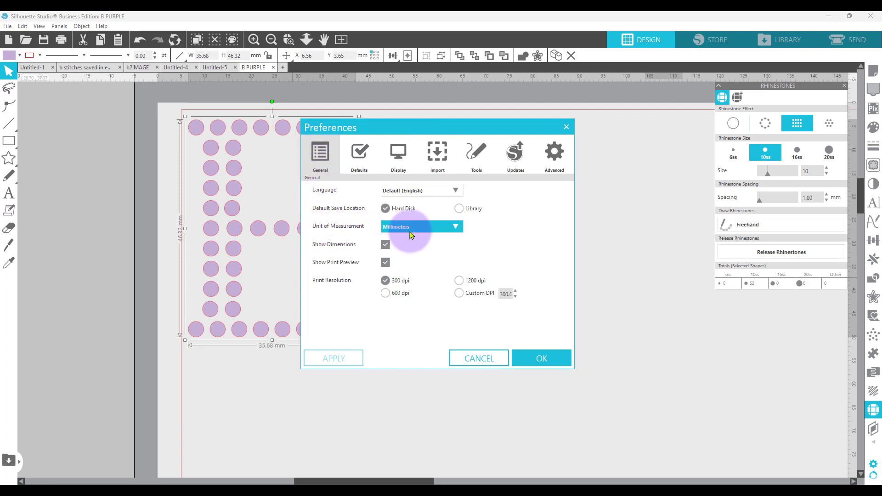
pyautogui.click(456, 228)
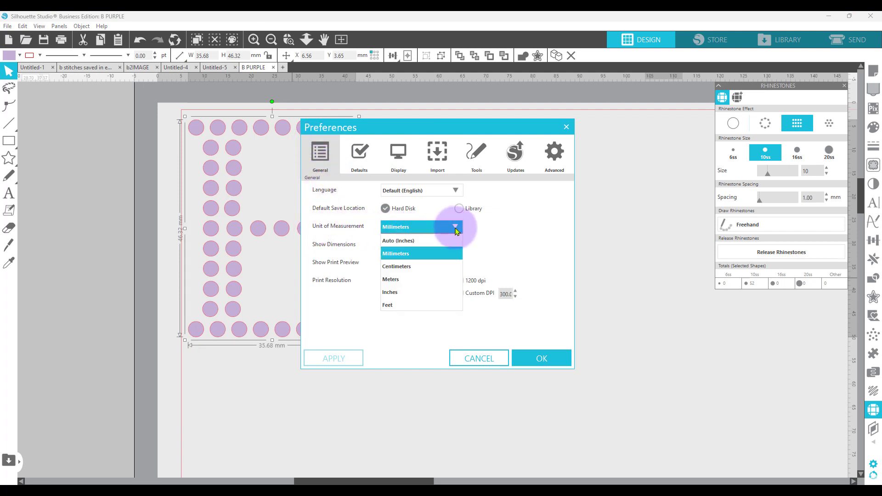
pyautogui.click(420, 240)
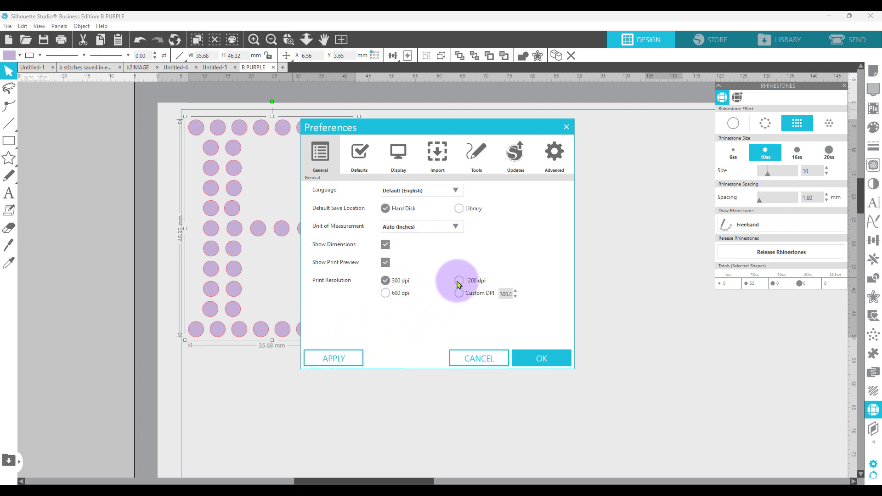
pyautogui.click(455, 227)
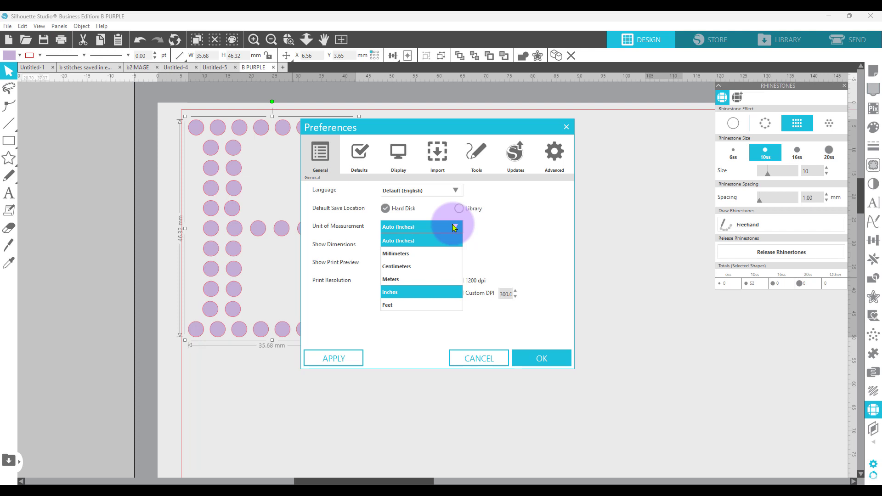
pyautogui.click(408, 254)
pyautogui.click(331, 358)
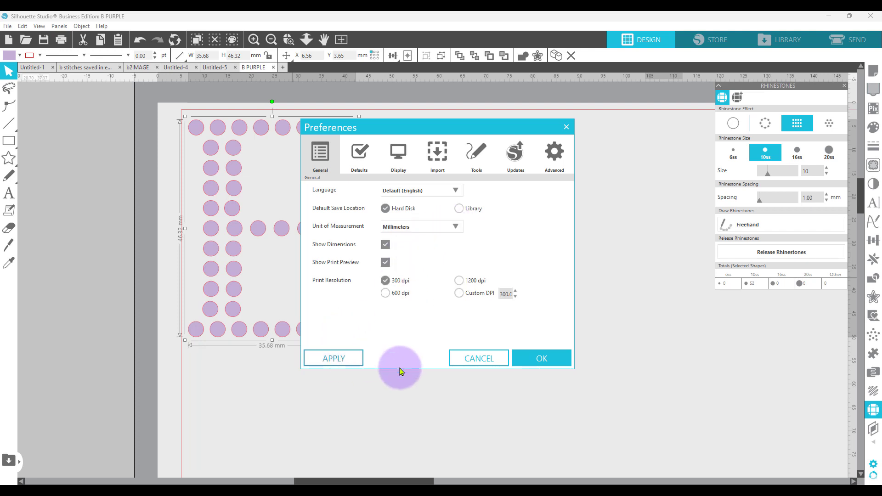
pyautogui.click(551, 360)
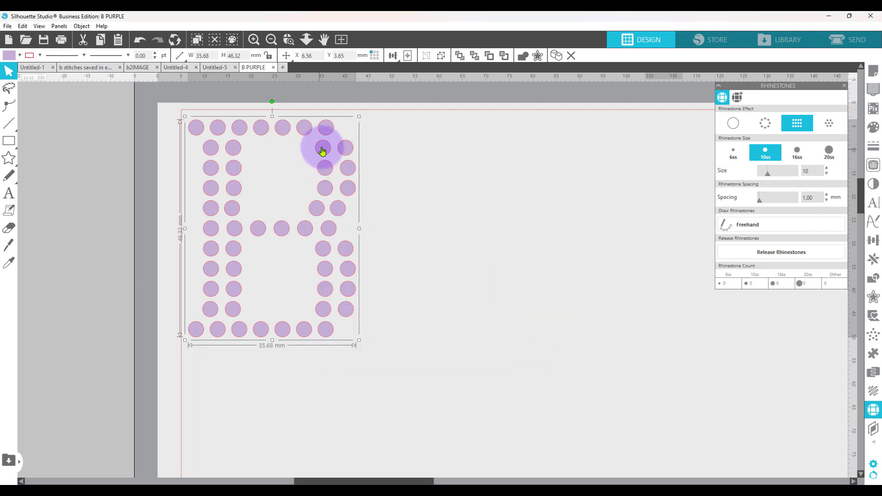